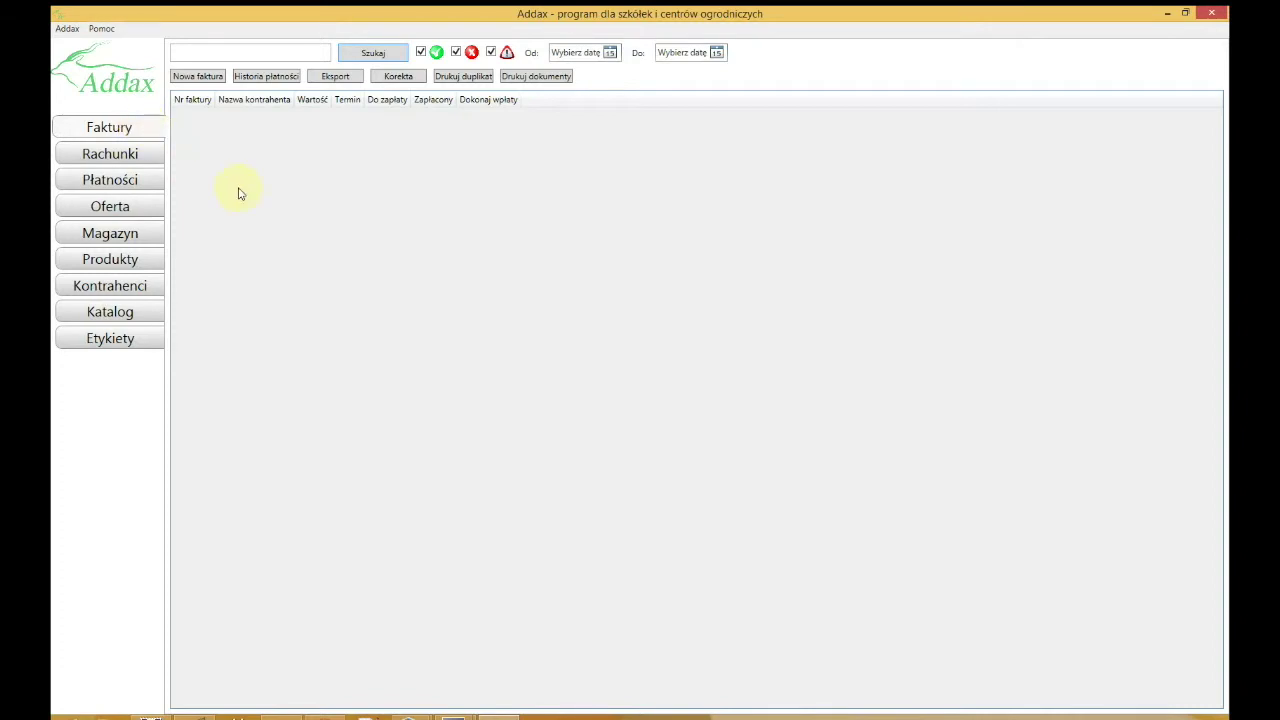
# - Open the company details form and review the tax number, browse the Obrazy folder for a JPG logo, and close the form
pyautogui.click(66, 28)
pyautogui.click(90, 46)
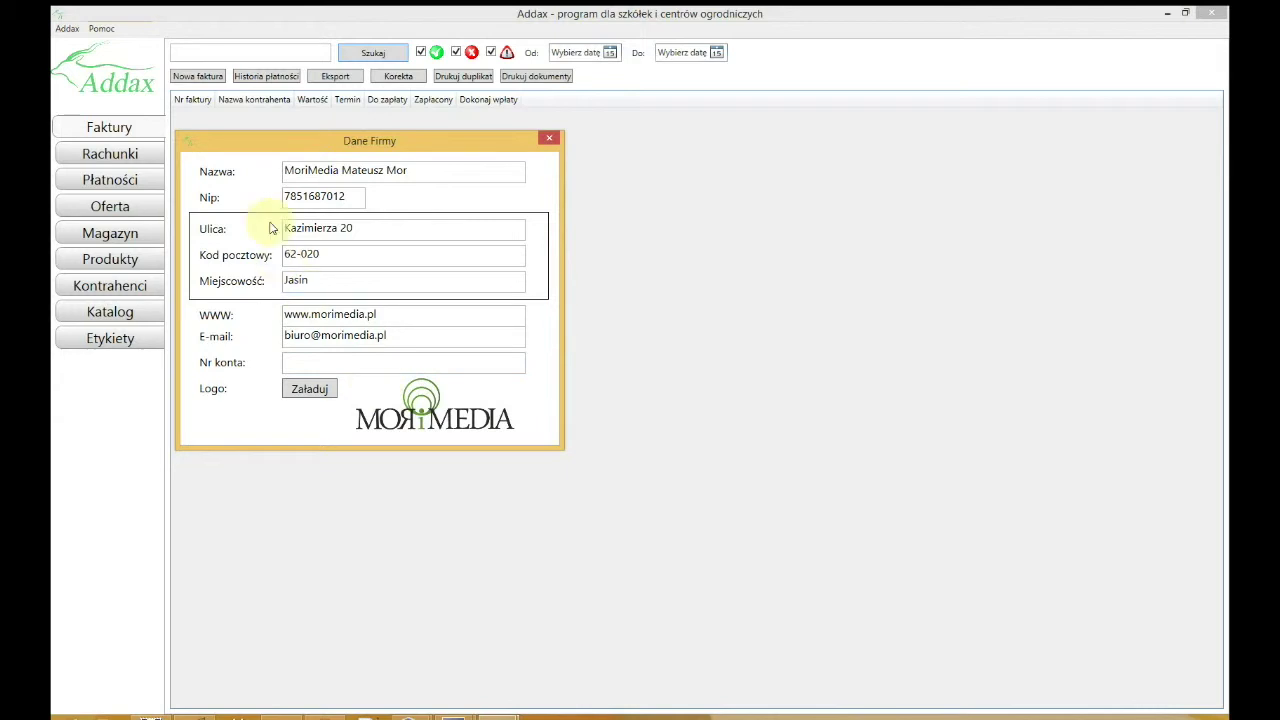
pyautogui.moveTo(286, 200); pyautogui.dragTo(349, 197)
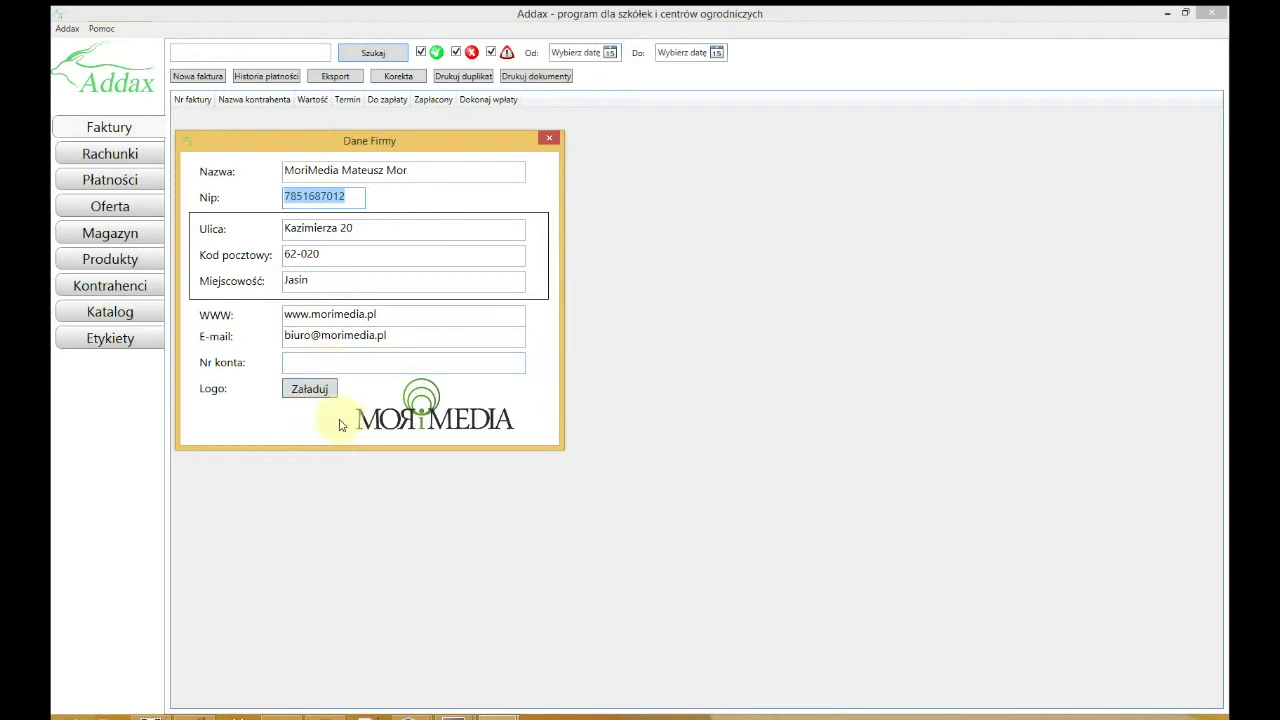
pyautogui.click(302, 392)
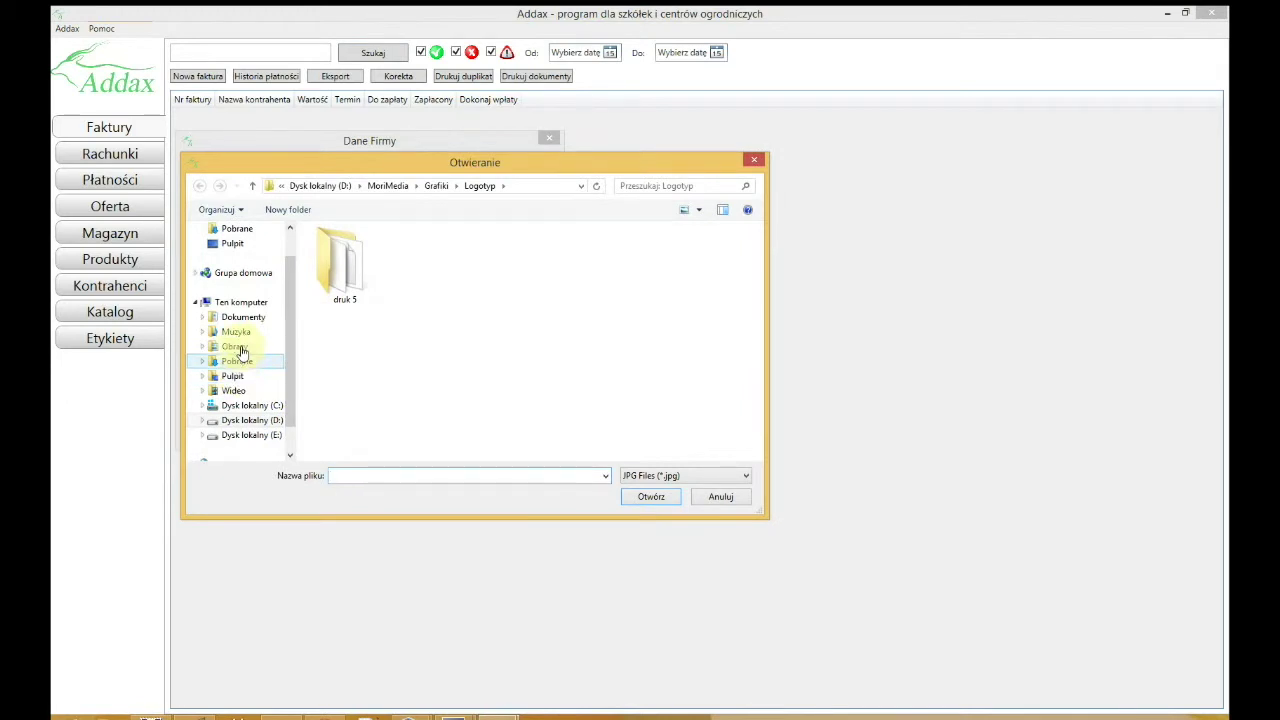
pyautogui.click(236, 346)
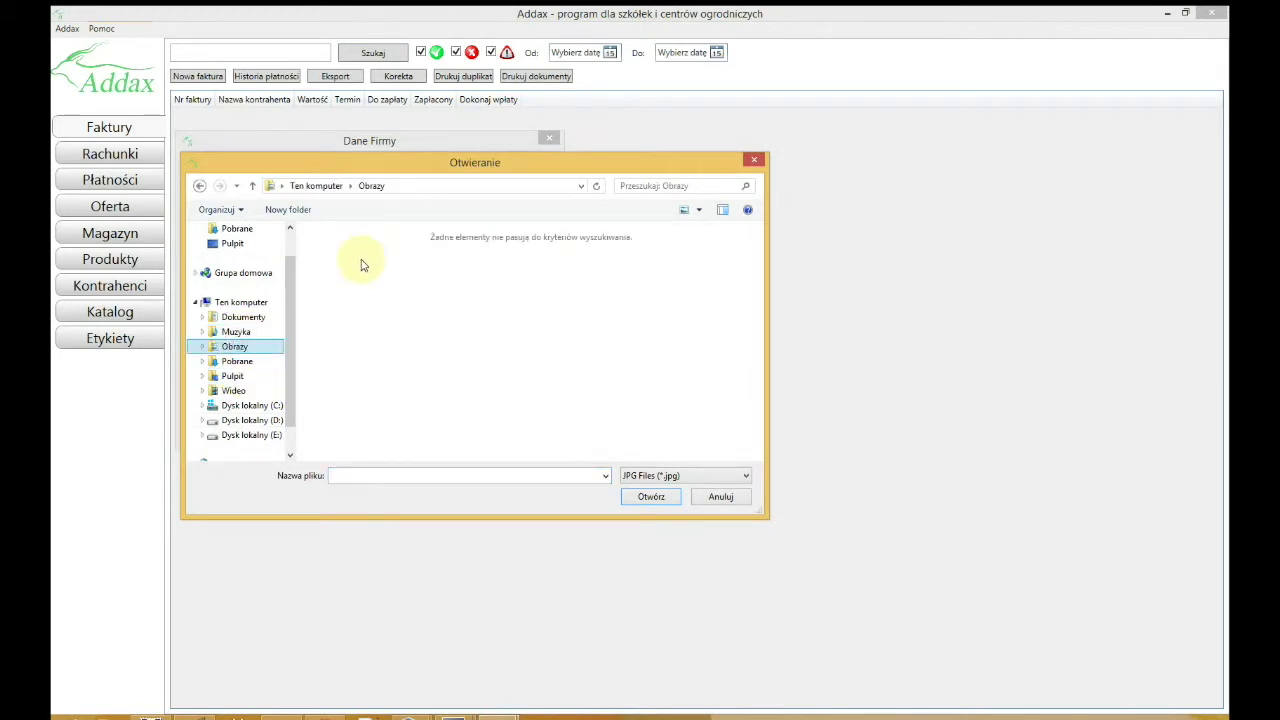
pyautogui.click(724, 500)
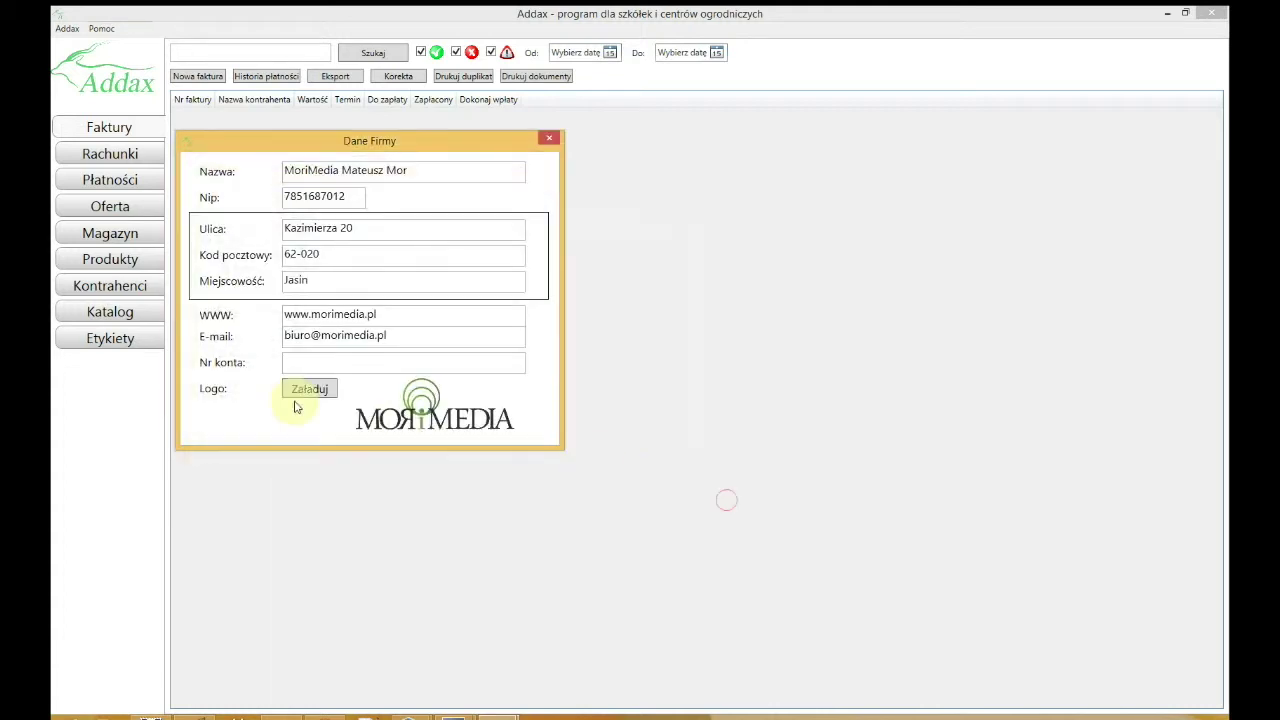
pyautogui.click(553, 139)
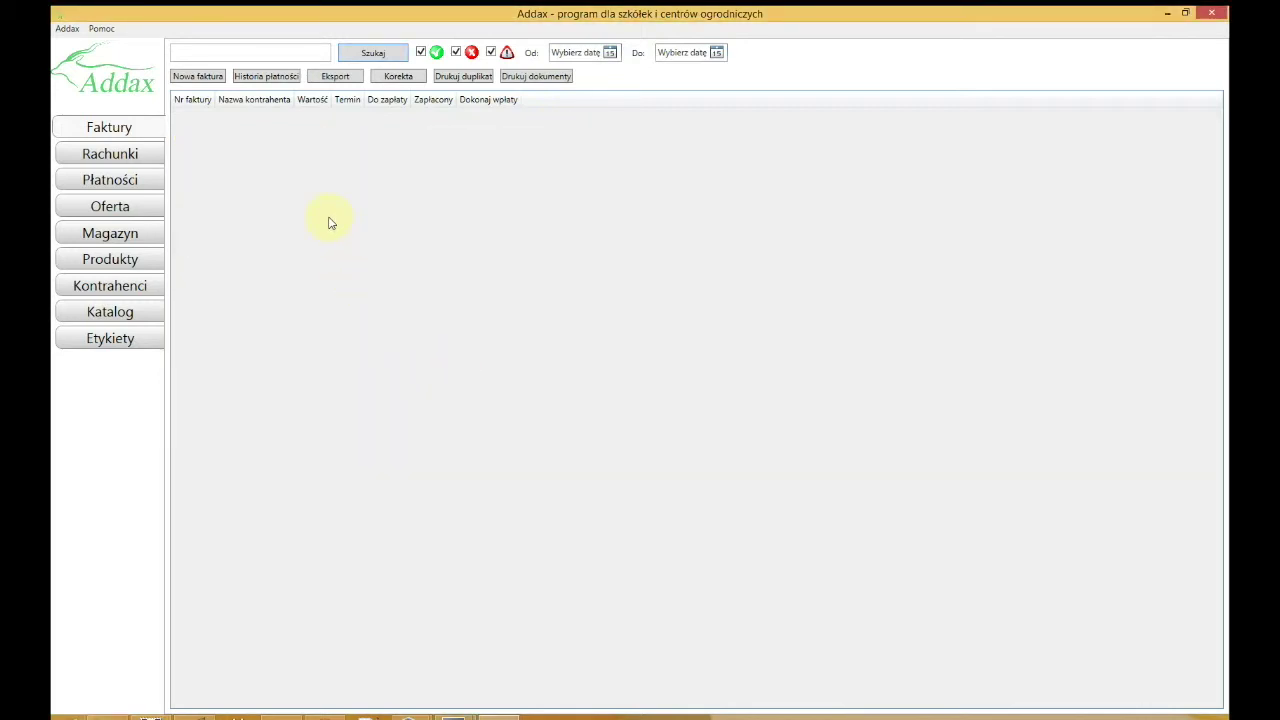
# - Open the program configuration in a wider window and show the Acrobat Reader settings within the Drukowanie group
pyautogui.click(67, 29)
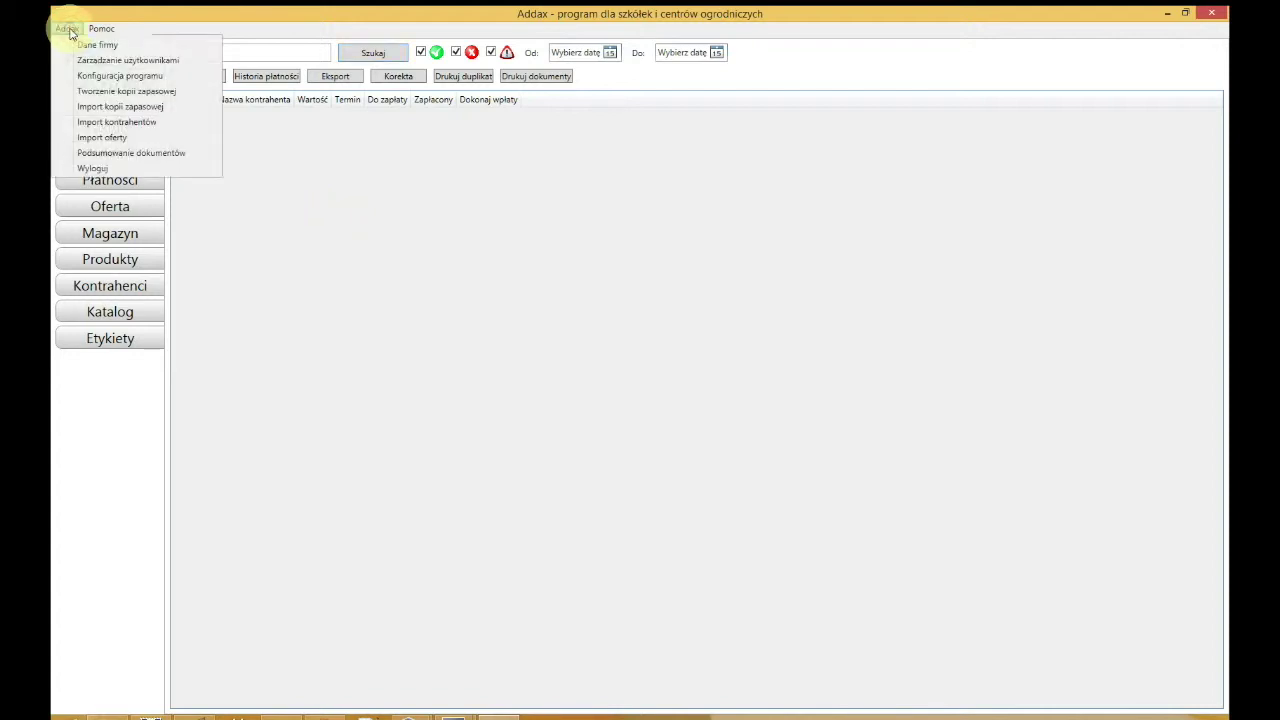
pyautogui.click(105, 78)
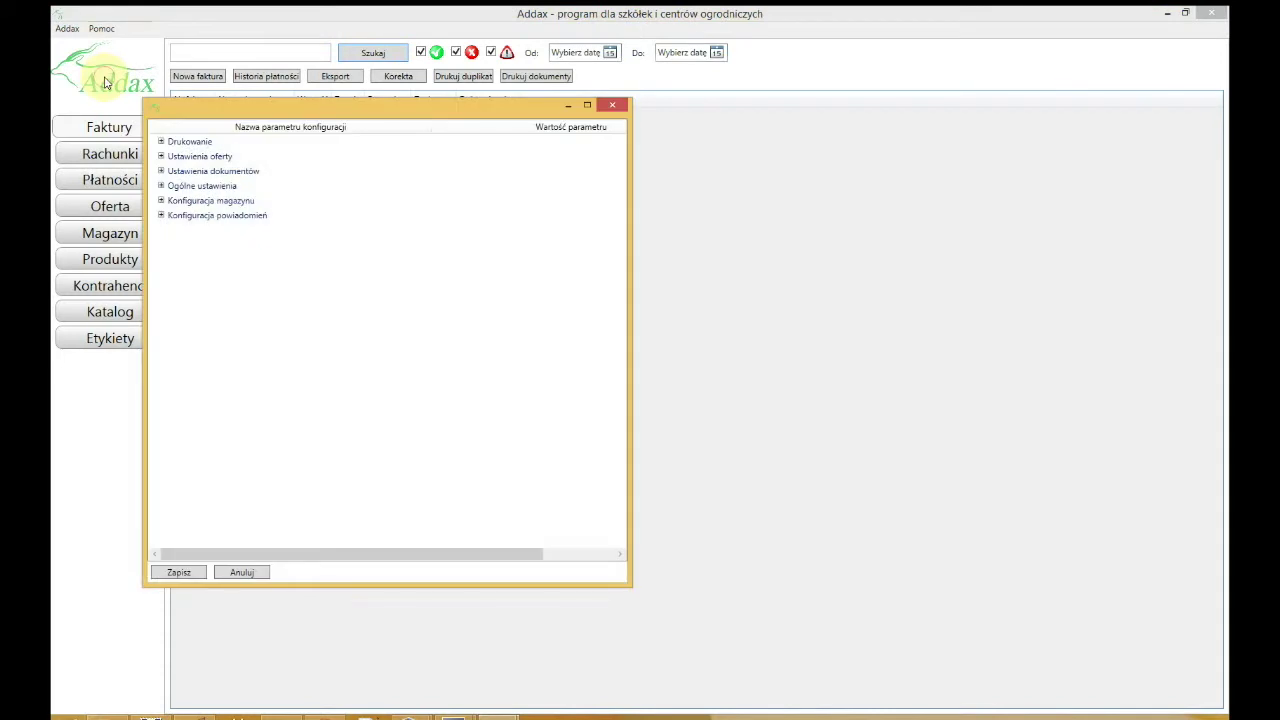
pyautogui.moveTo(209, 100); pyautogui.dragTo(269, 197)
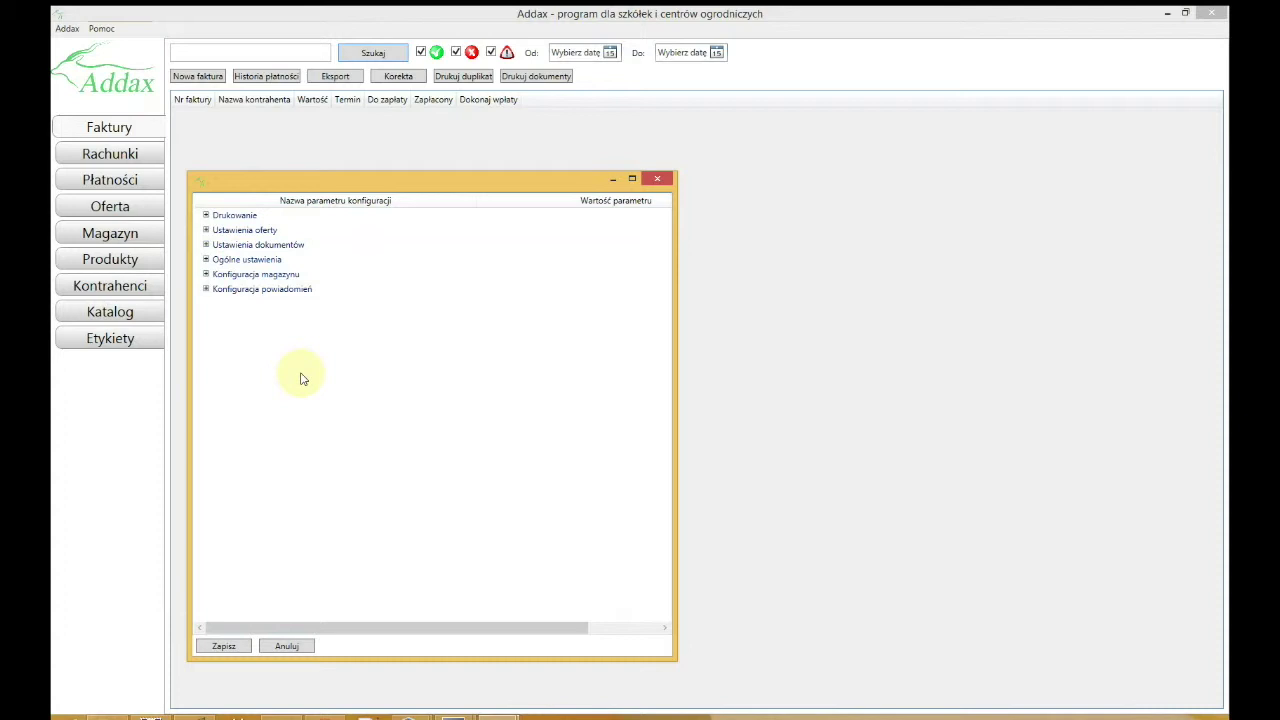
pyautogui.click(205, 216)
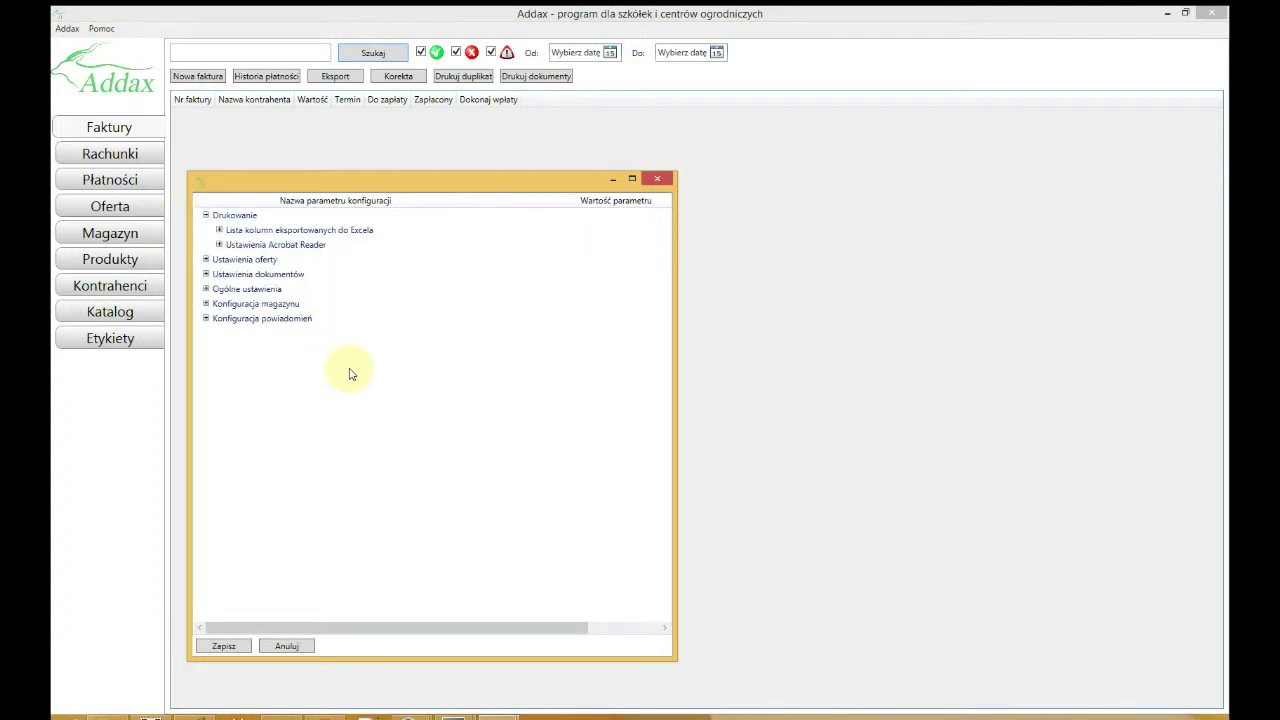
pyautogui.moveTo(676, 270); pyautogui.dragTo(840, 284)
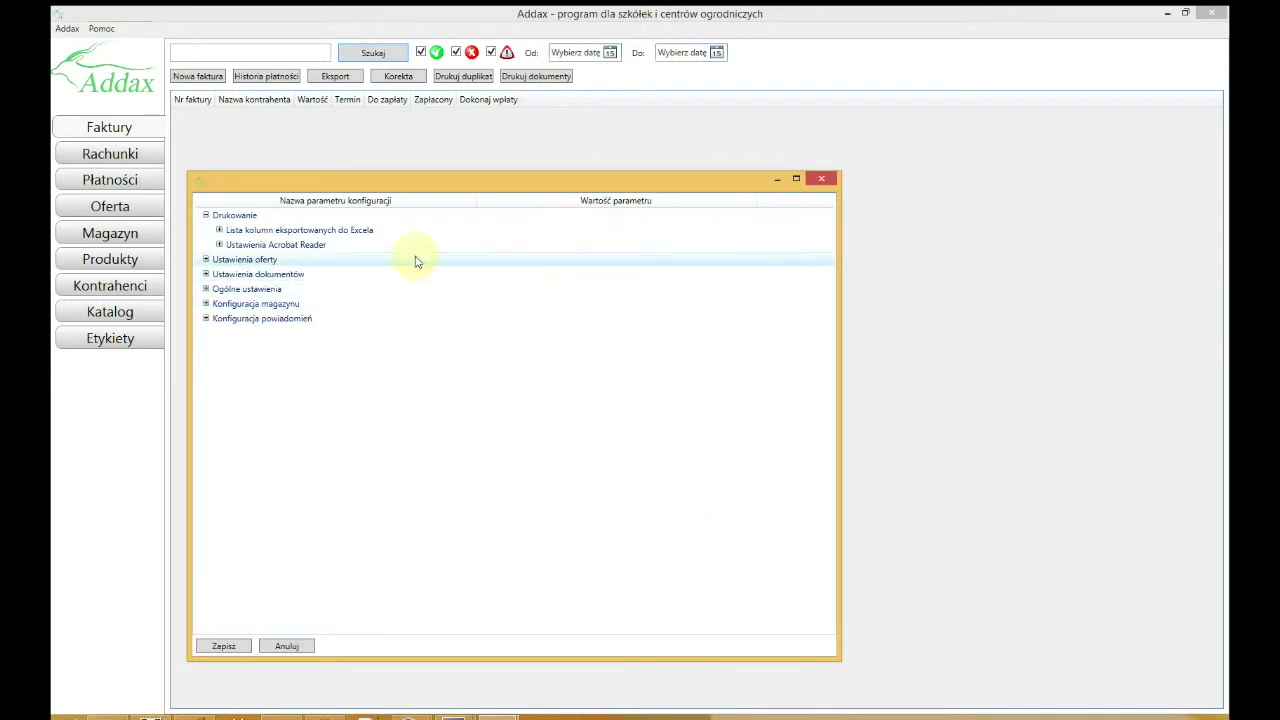
pyautogui.click(219, 245)
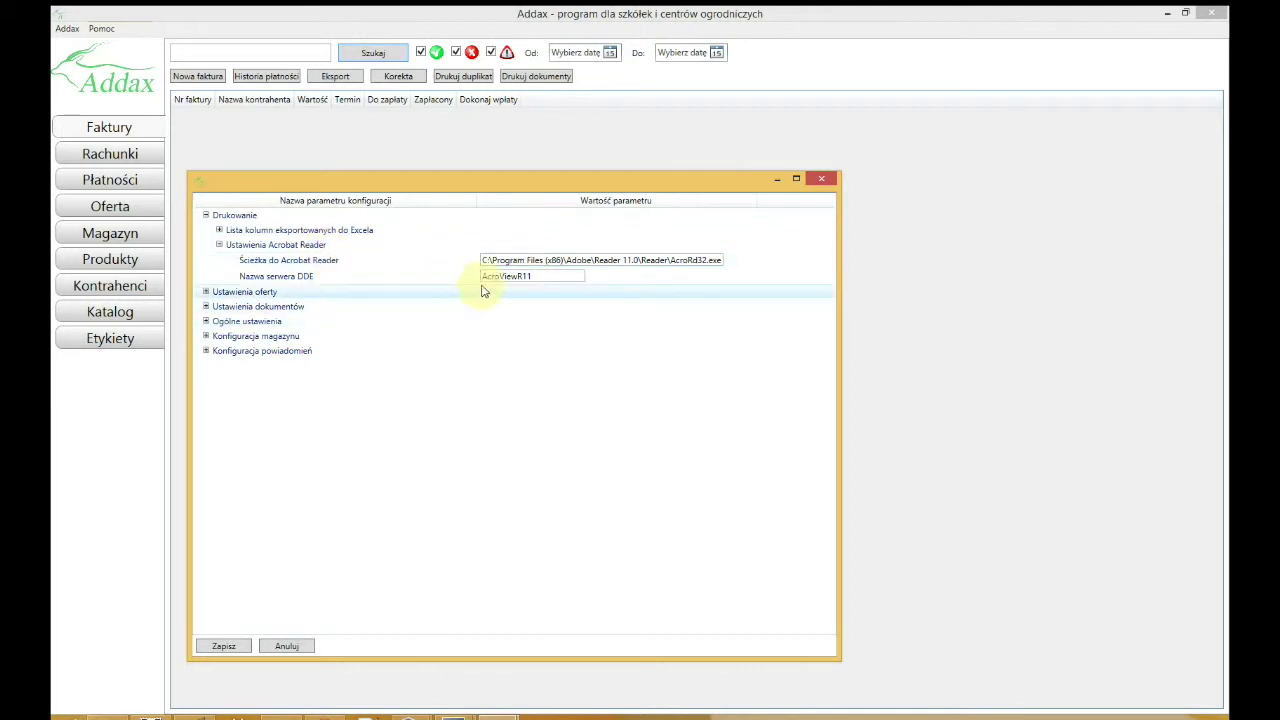
pyautogui.moveTo(493, 262); pyautogui.dragTo(722, 261)
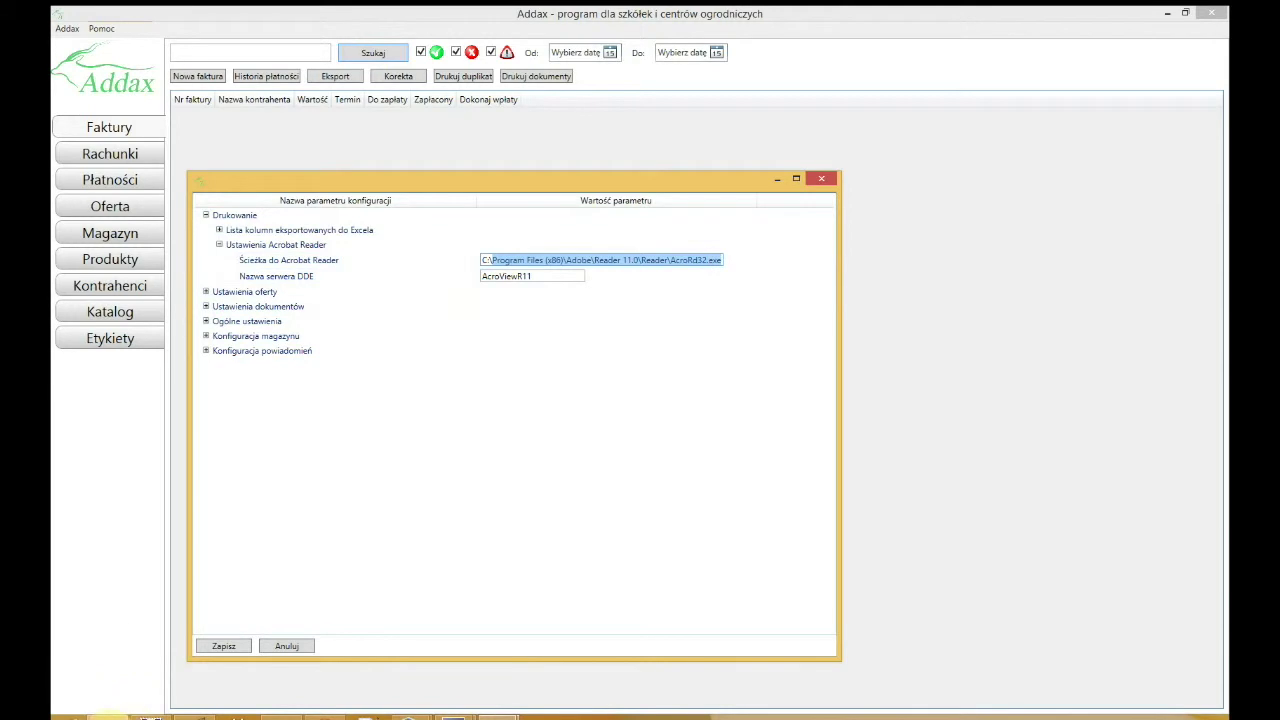
# - Switch to File Explorer and copy the full file name of AcroRd32.exe from the Reader folder without renaming it
pyautogui.click(110, 716)
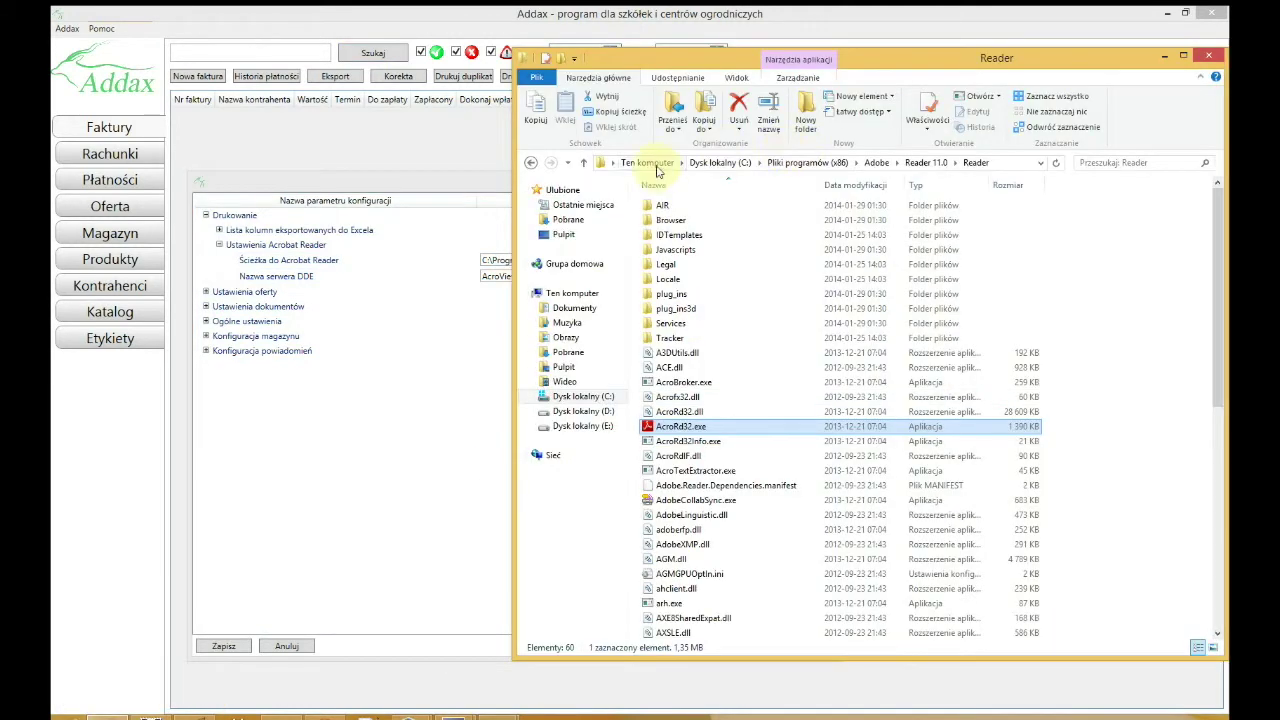
pyautogui.click(1020, 163)
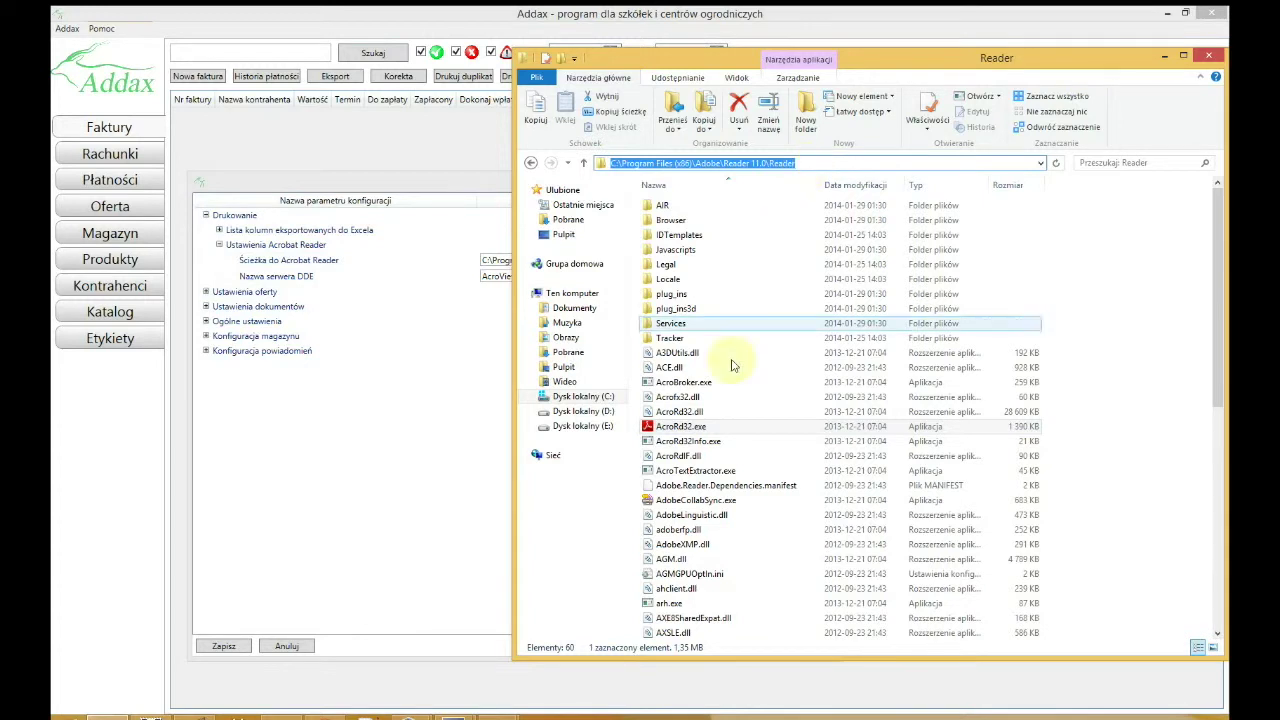
pyautogui.moveTo(665, 426); pyautogui.dragTo(674, 431)
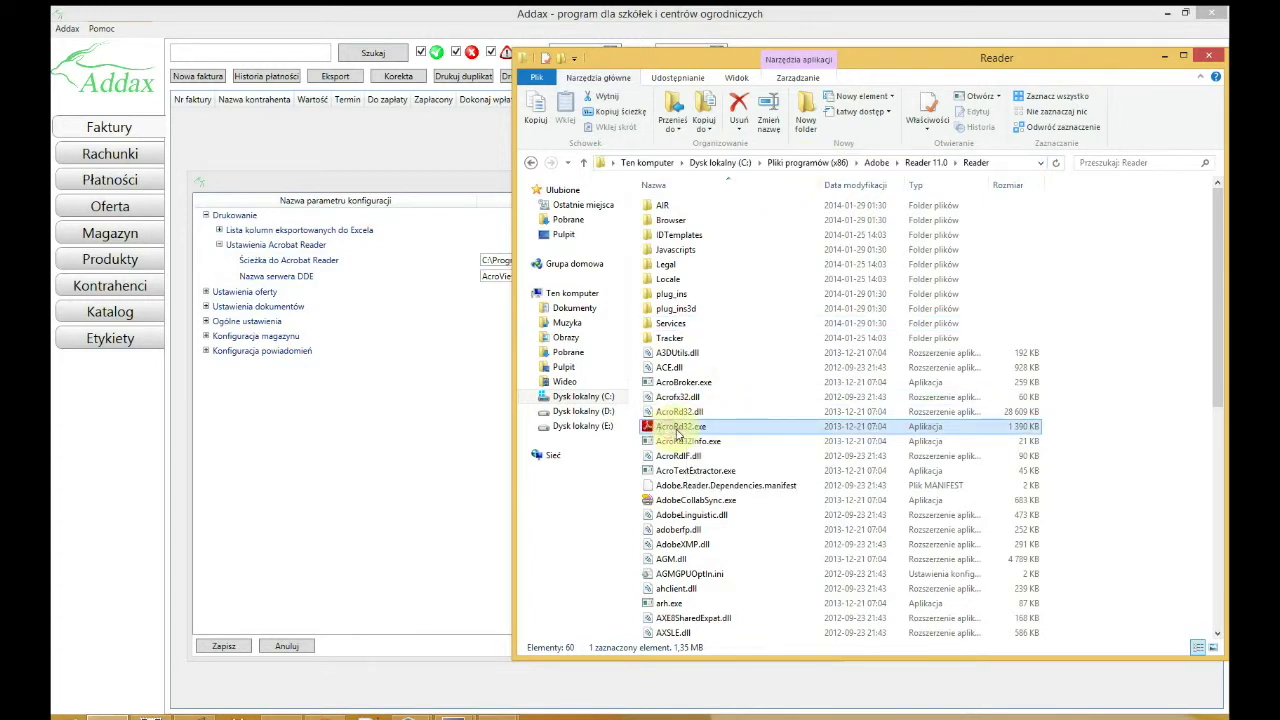
pyautogui.press('F2')
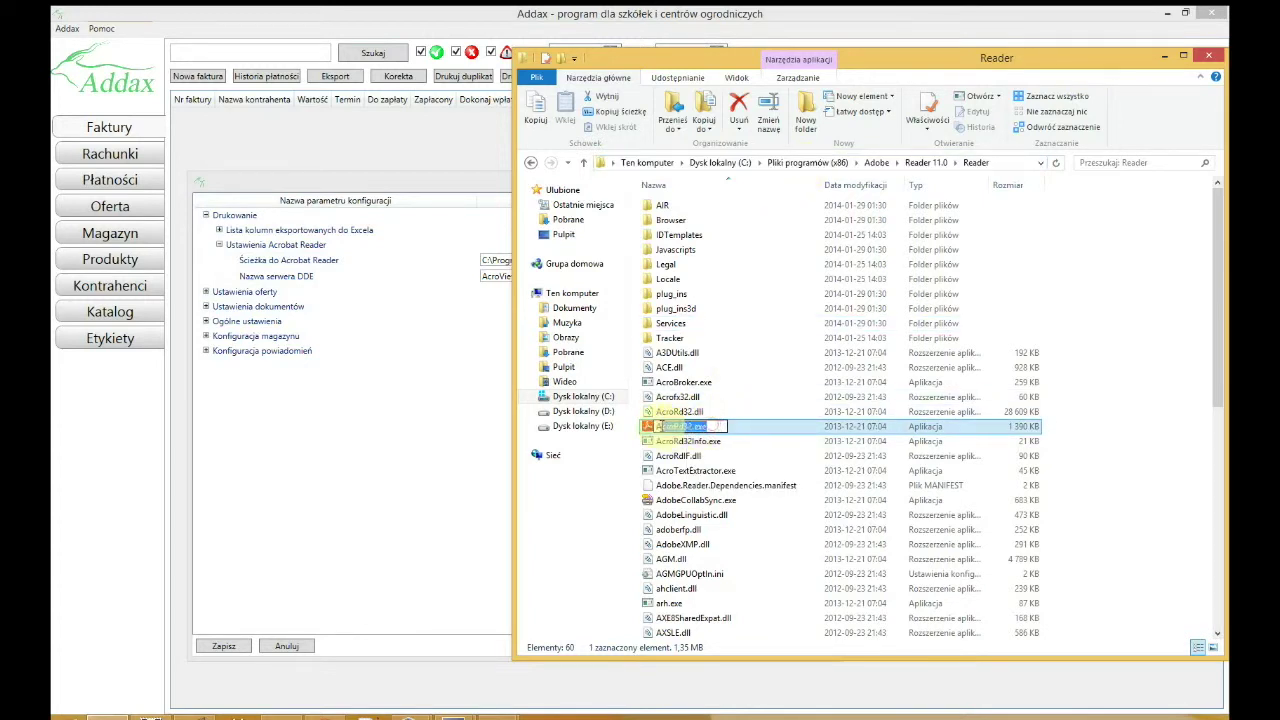
pyautogui.moveTo(714, 426); pyautogui.dragTo(648, 426)
pyautogui.hotkey('ctrl', 'c')
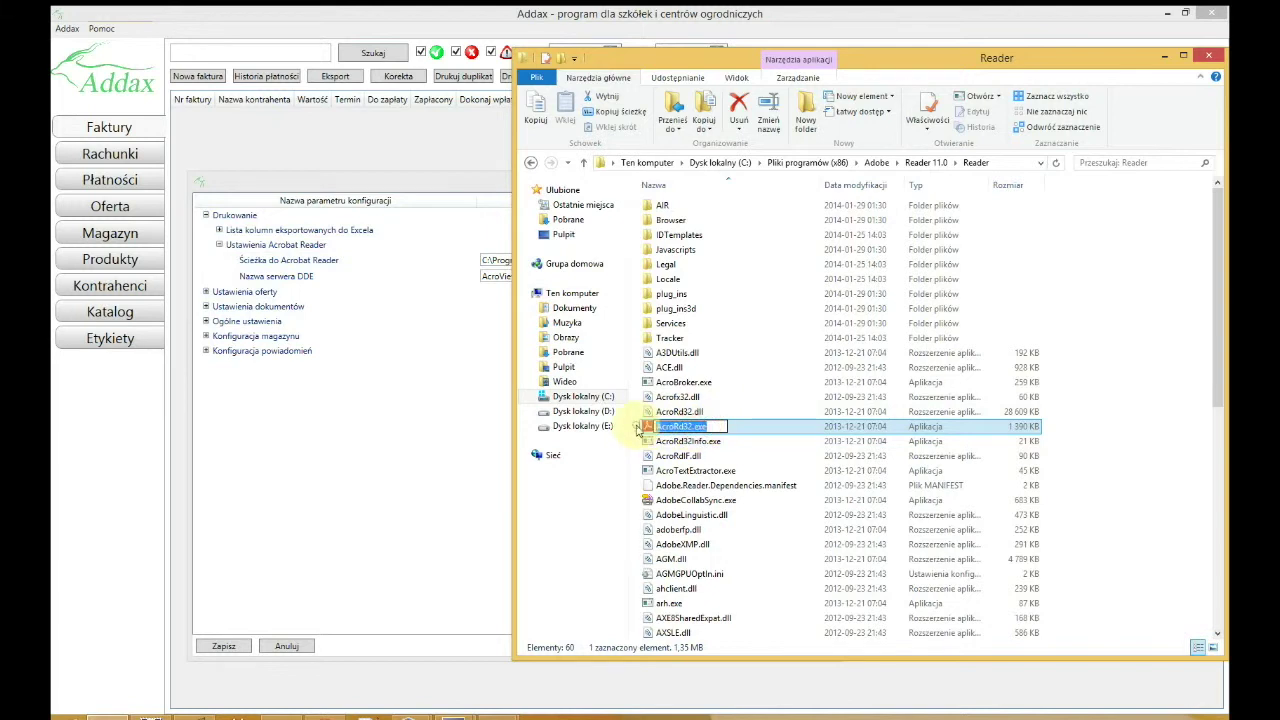
# - Append \AcroRd32.exe to the Reader folder's address and select the complete path C:\Program Files (x86)\Adobe\Reader 11.0\Reader\AcroRd32.exe
pyautogui.click(998, 163)
pyautogui.click(985, 162)
pyautogui.write('\\')
pyautogui.hotkey('ctrl', 'v')
pyautogui.hotkey('ctrl', 'a')
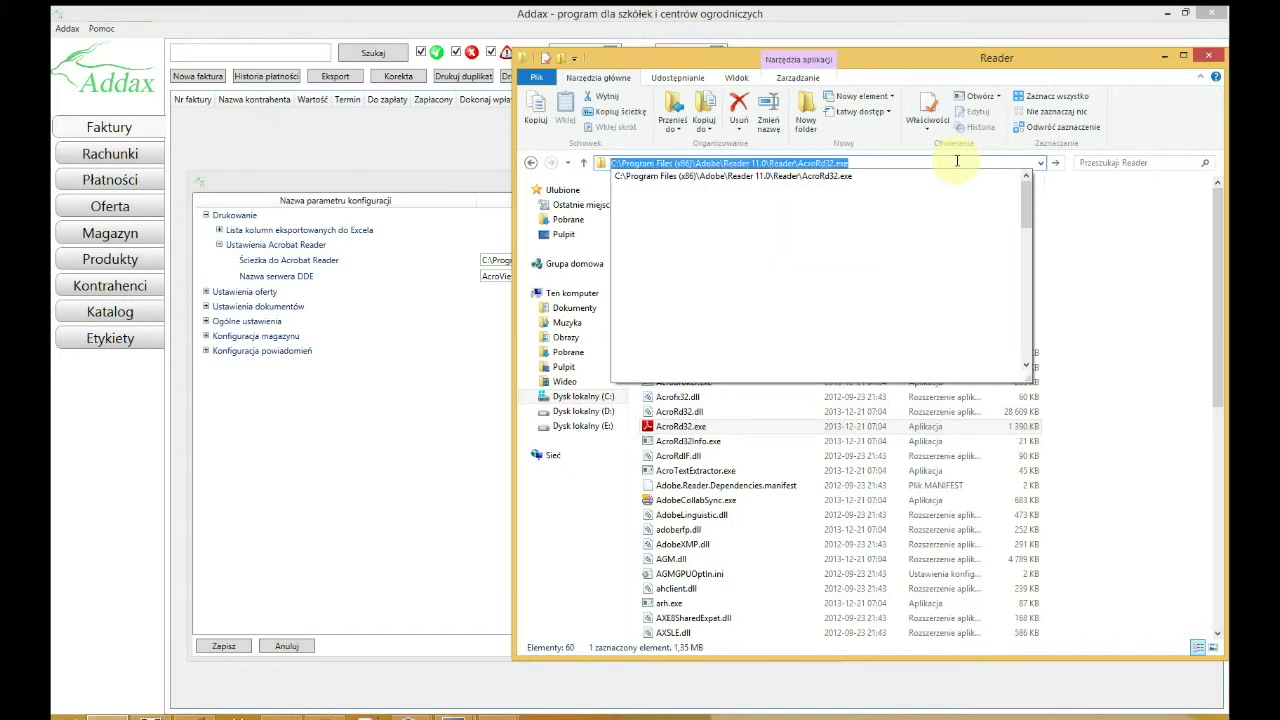
# - Return to the Addax configuration and check the Acrobat Reader path and DDE server name against the installed Reader folder
pyautogui.click(430, 336)
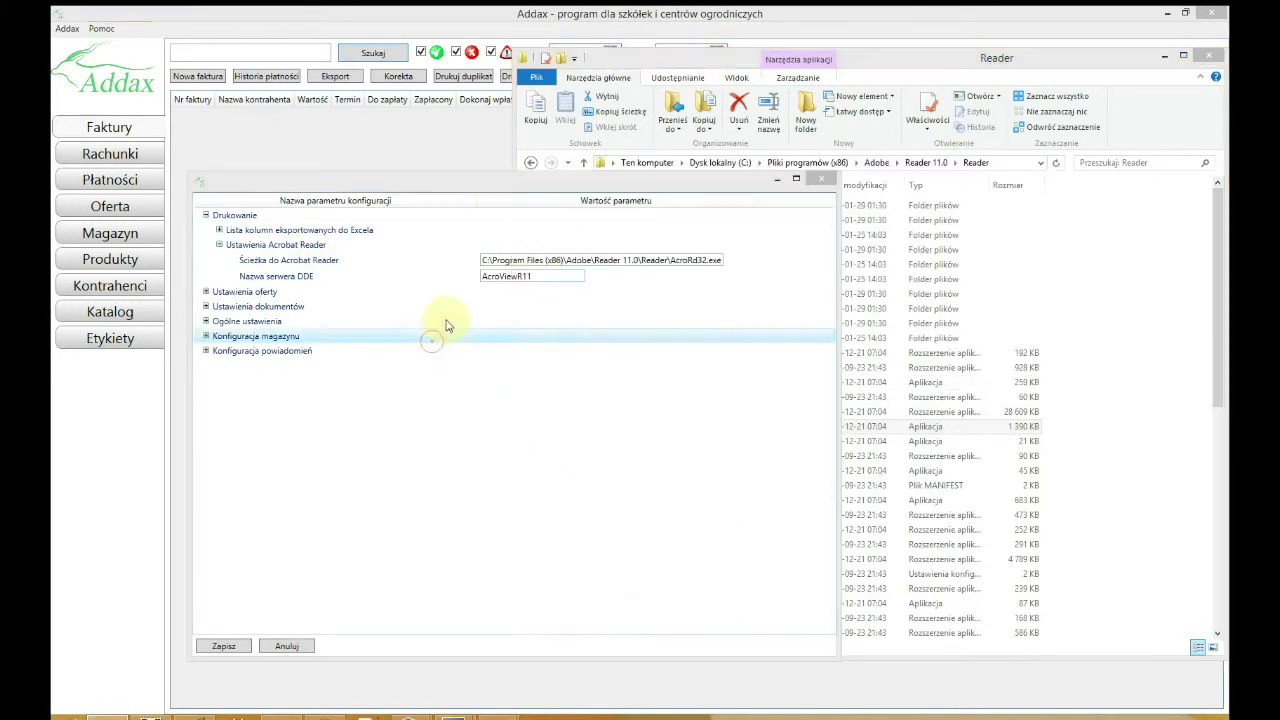
pyautogui.click(552, 260)
pyautogui.click(552, 260)
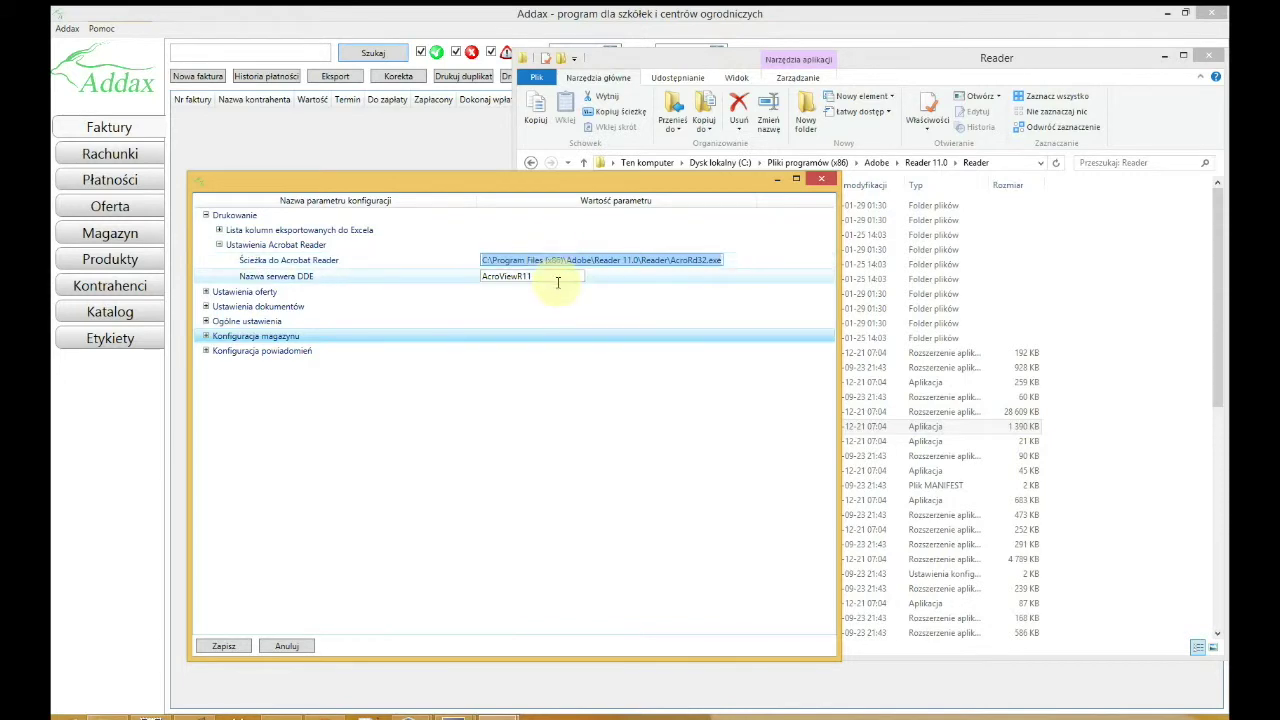
pyautogui.click(556, 280)
pyautogui.click(675, 283)
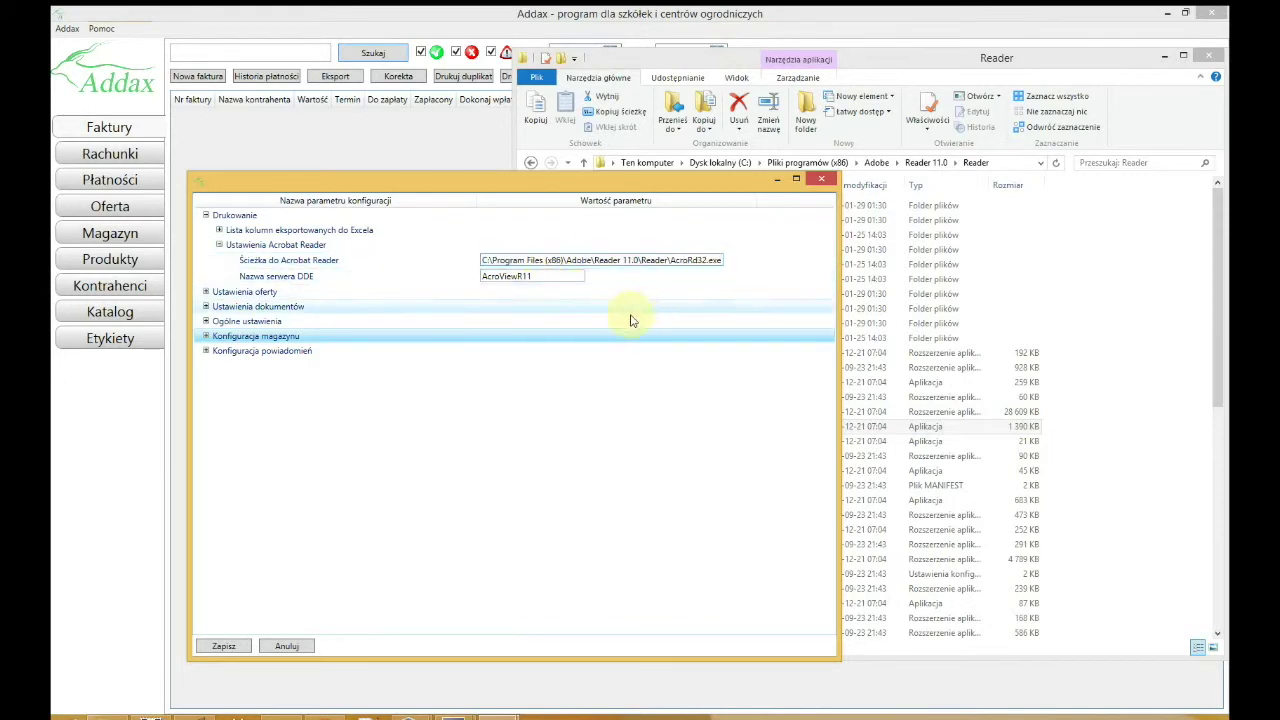
pyautogui.click(950, 368)
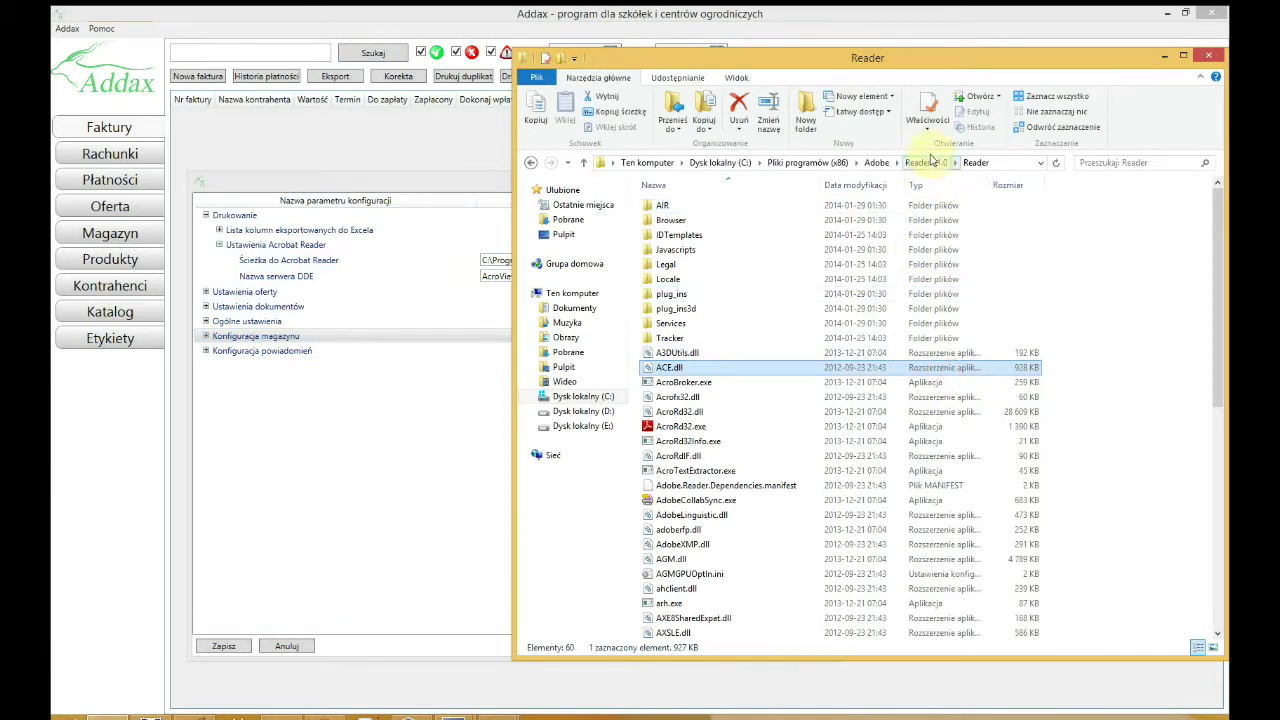
pyautogui.click(471, 401)
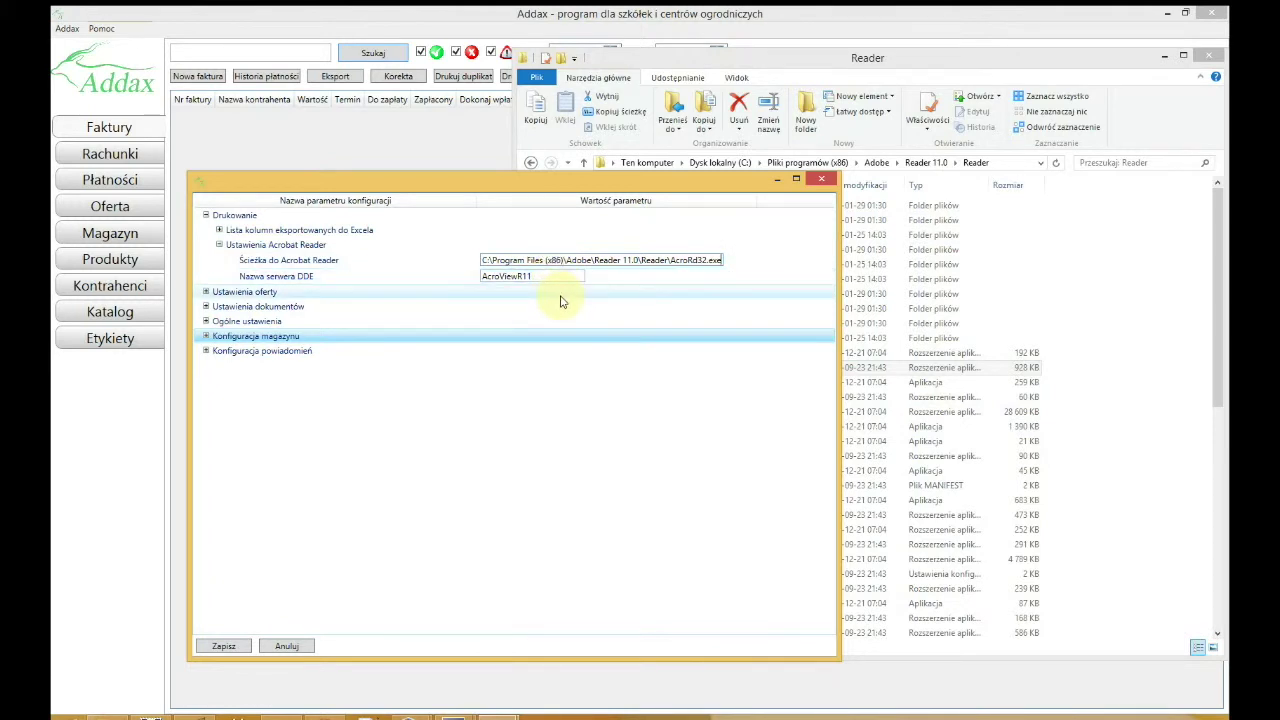
# - Collapse the Drukowanie group, expand Ustawienia oferty and view the available default VAT rates for plants
pyautogui.click(219, 246)
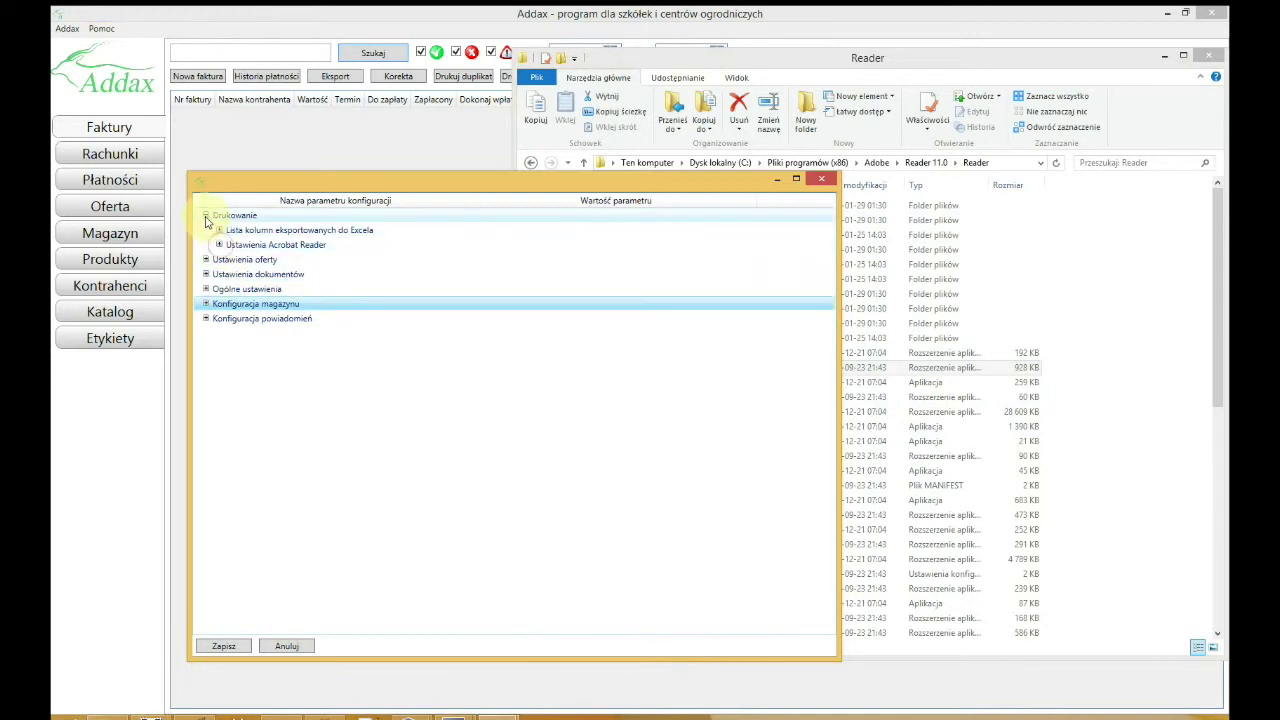
pyautogui.click(205, 215)
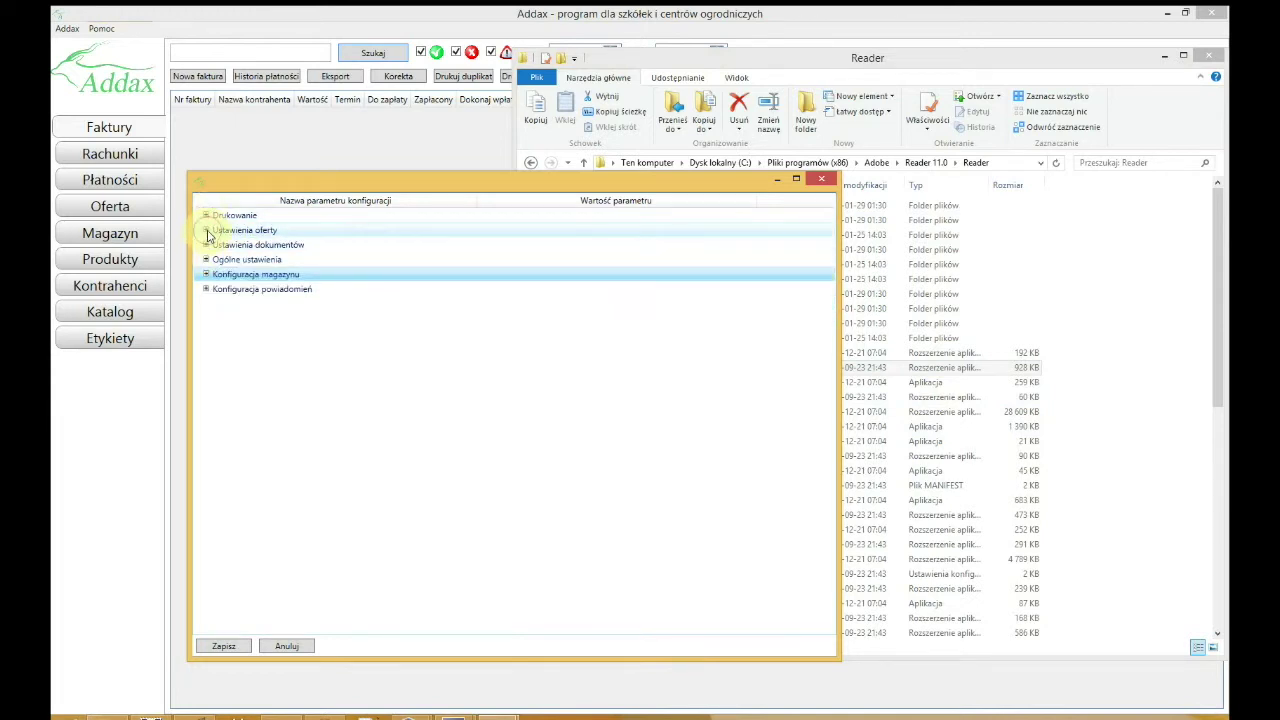
pyautogui.click(206, 232)
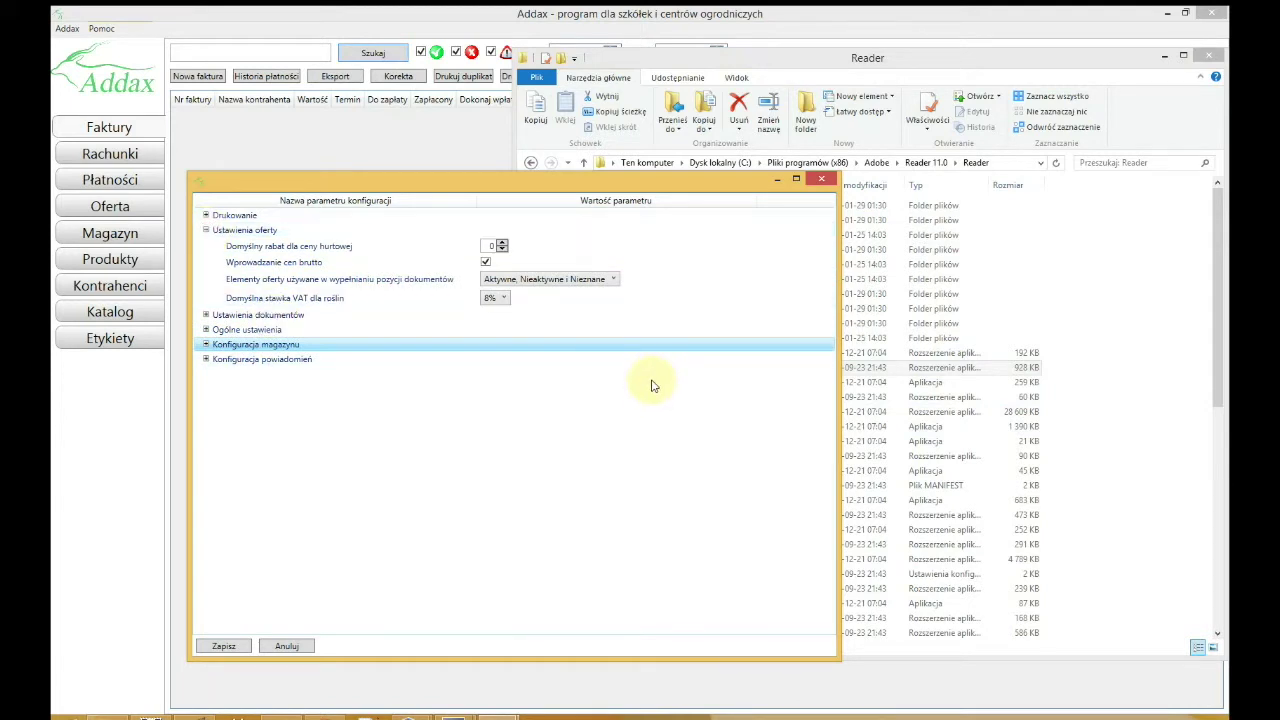
pyautogui.click(506, 300)
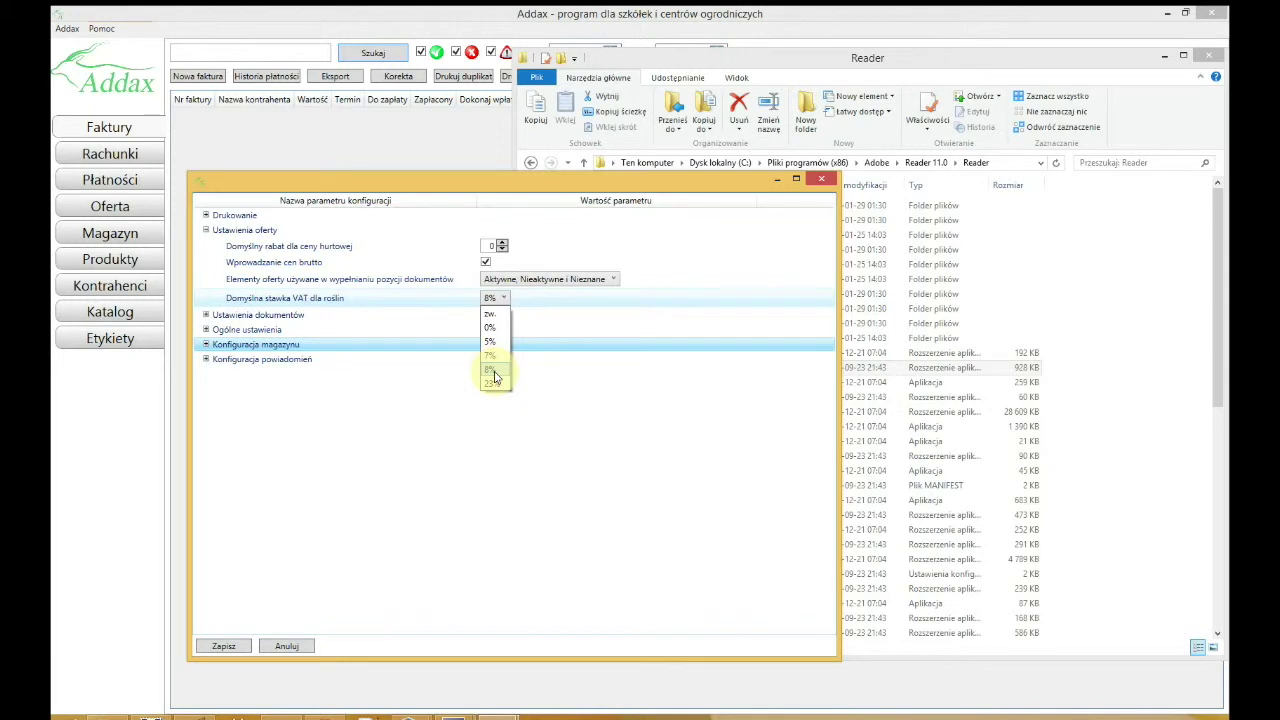
pyautogui.click(565, 370)
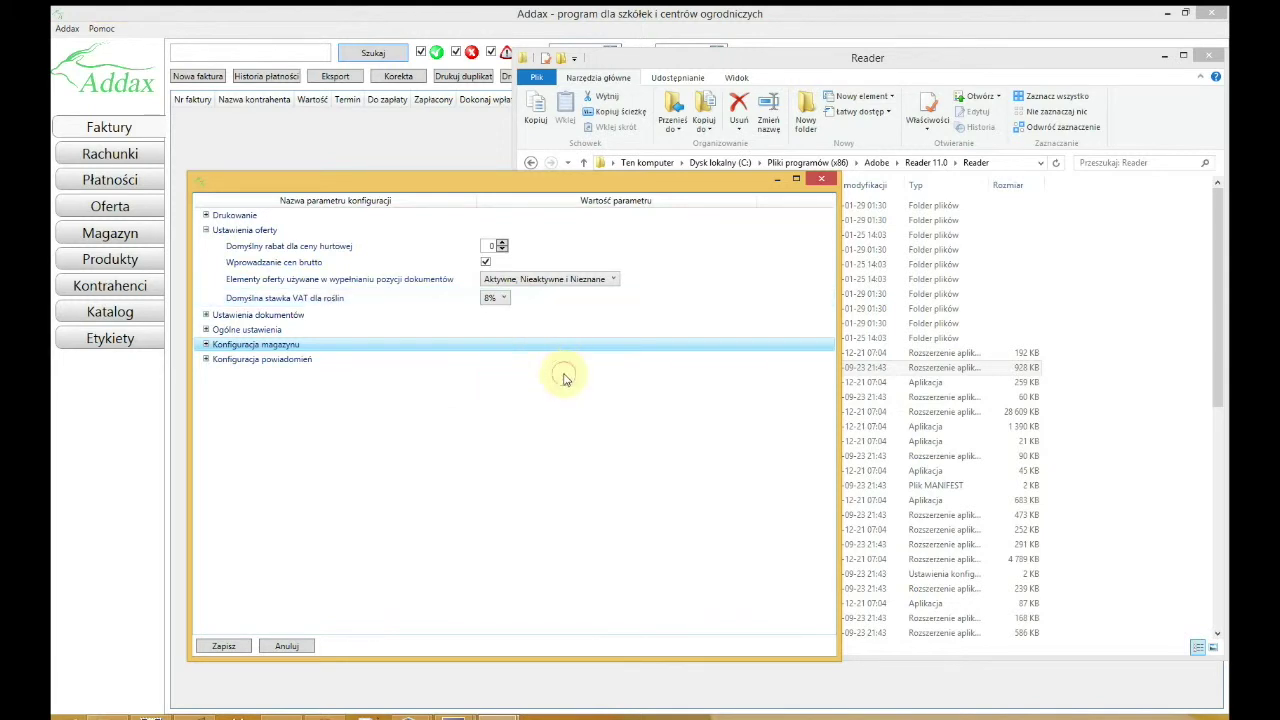
# - Turn off gross price entry (Wprowadzanie cen brutto) in the offer settings
pyautogui.click(488, 263)
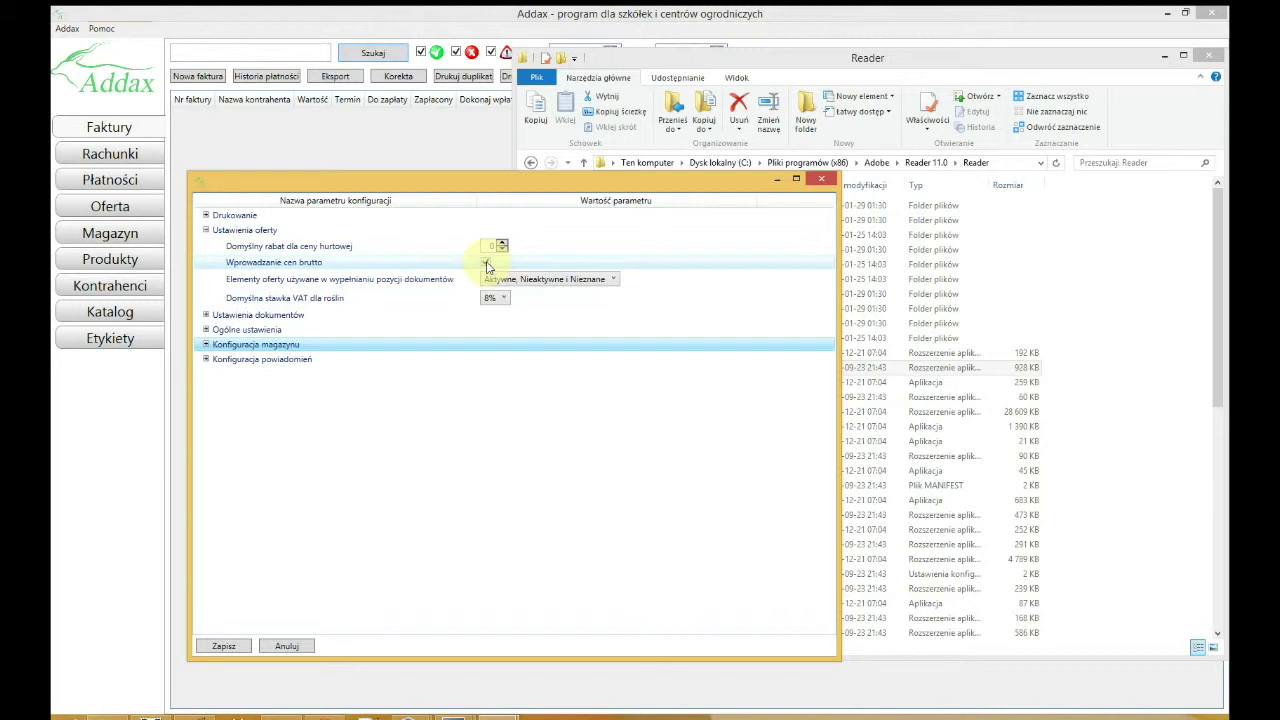
pyautogui.click(486, 263)
pyautogui.click(485, 264)
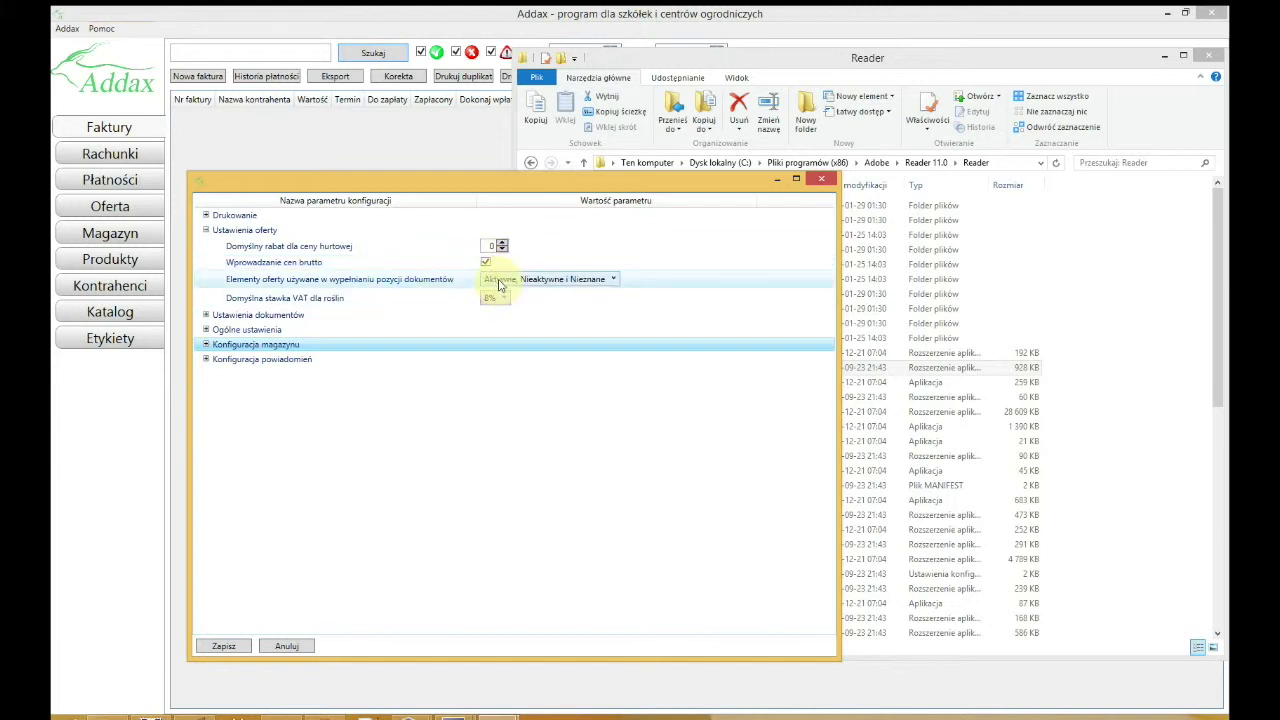
pyautogui.click(485, 263)
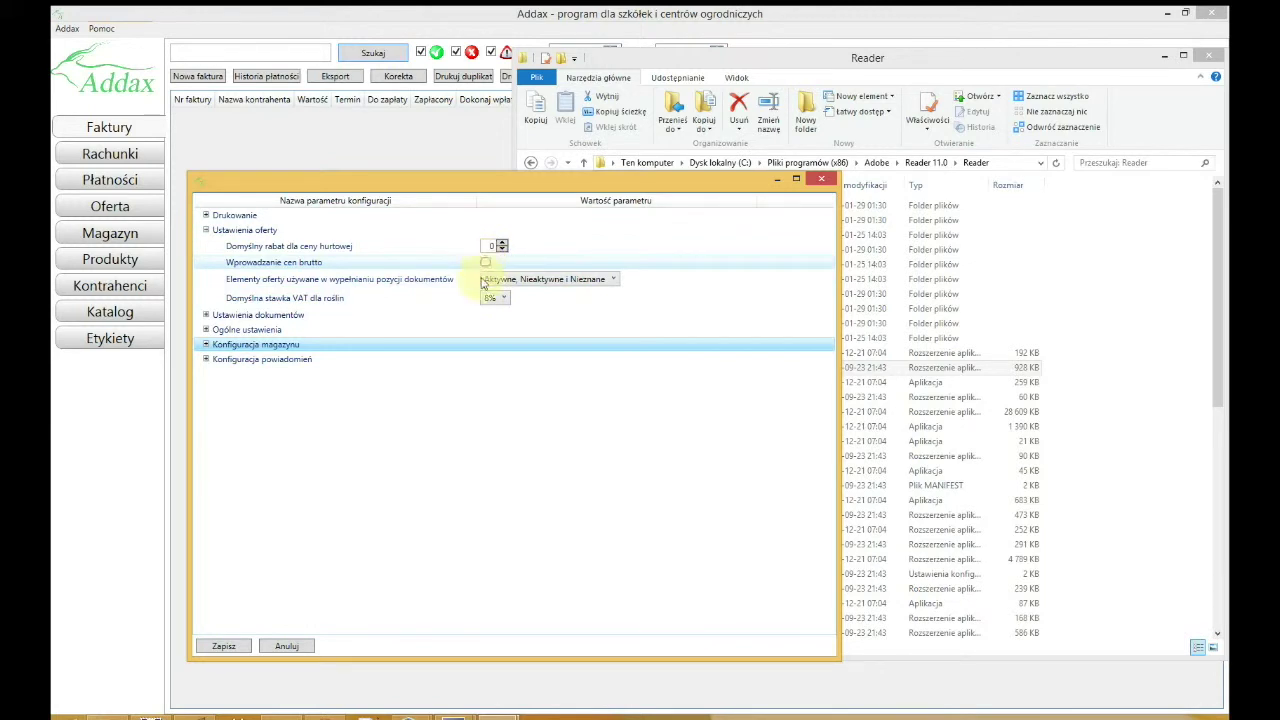
pyautogui.click(313, 346)
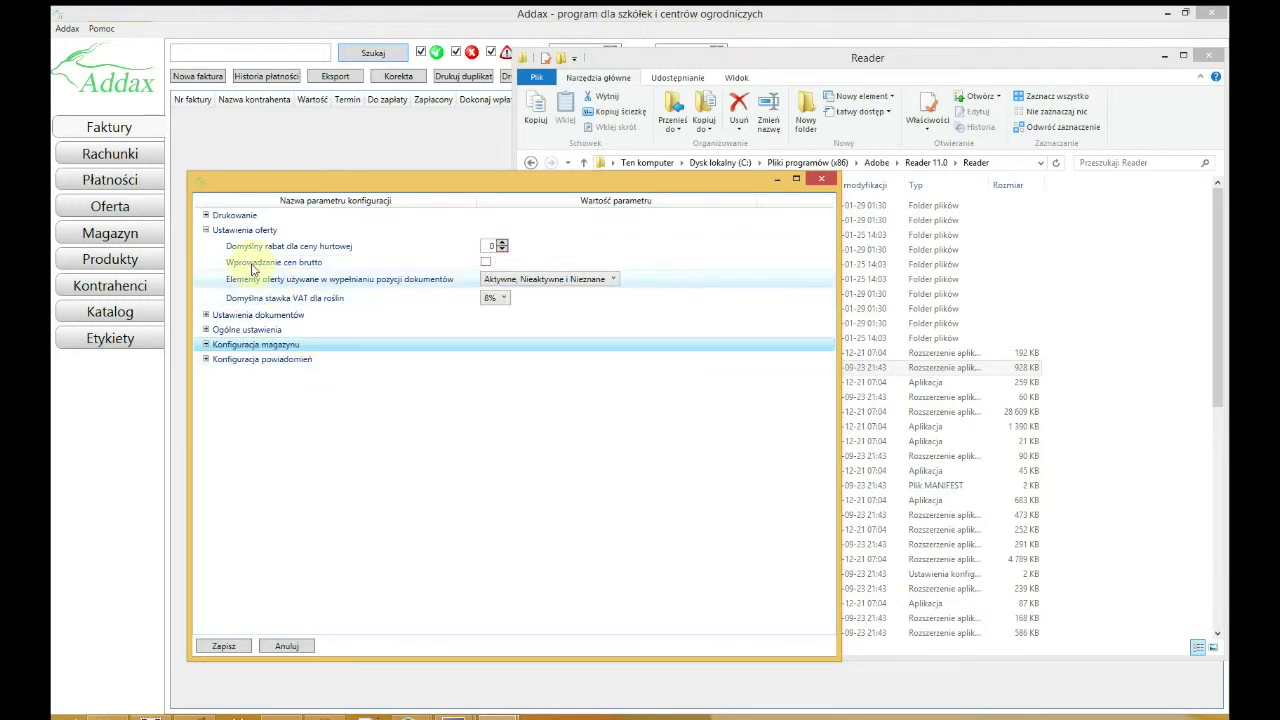
# - Collapse Ustawienia oferty, expand Ustawienia dokumentów and review the place of document issue and the maximum payment delay
pyautogui.click(206, 231)
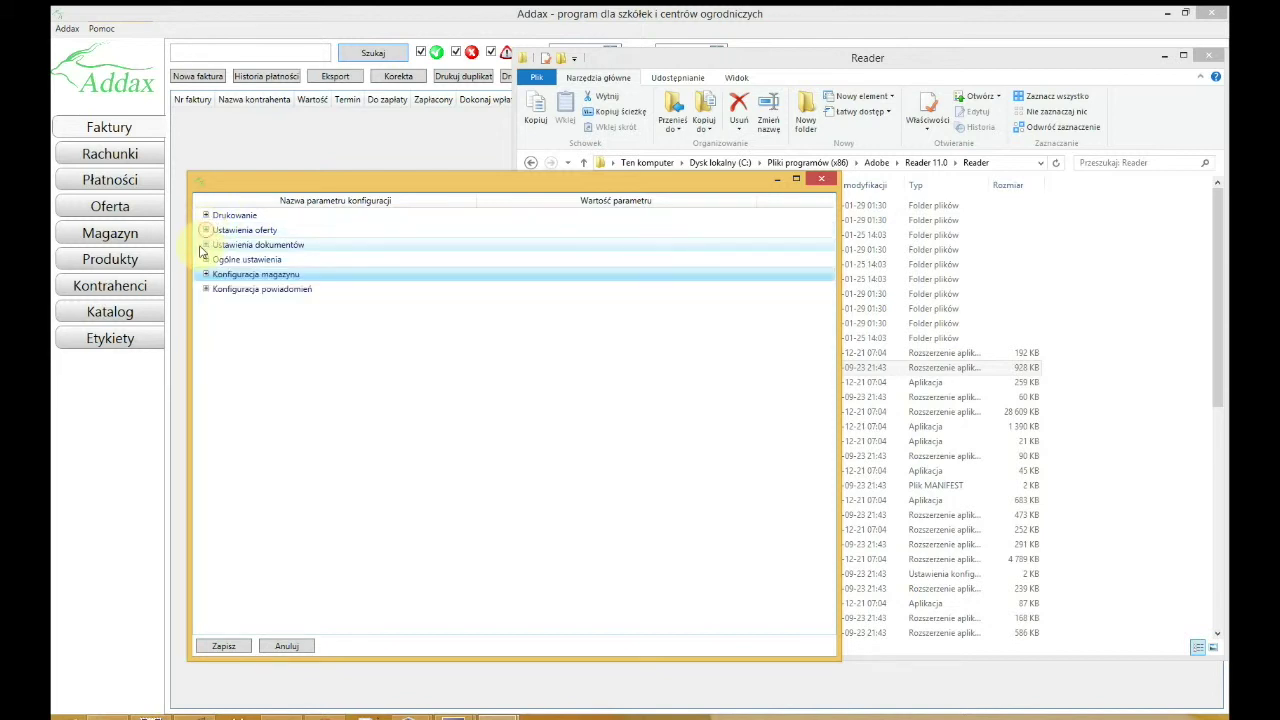
pyautogui.click(205, 245)
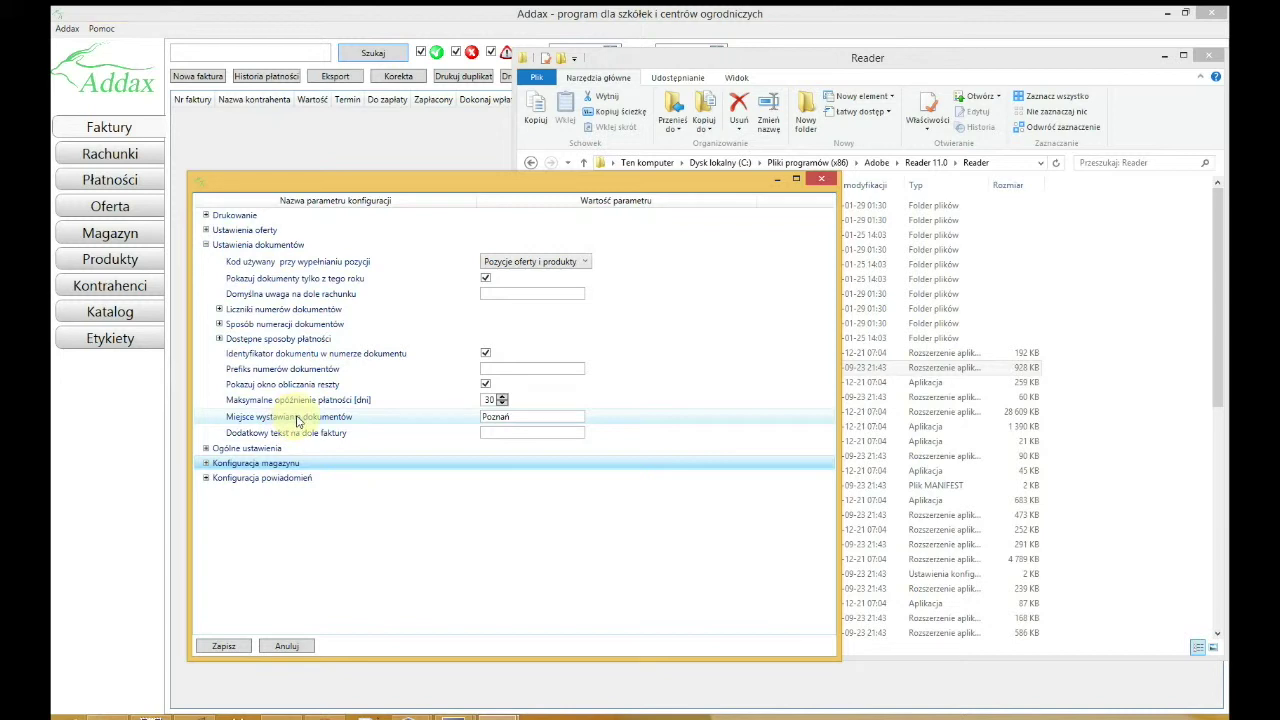
pyautogui.doubleClick(530, 416)
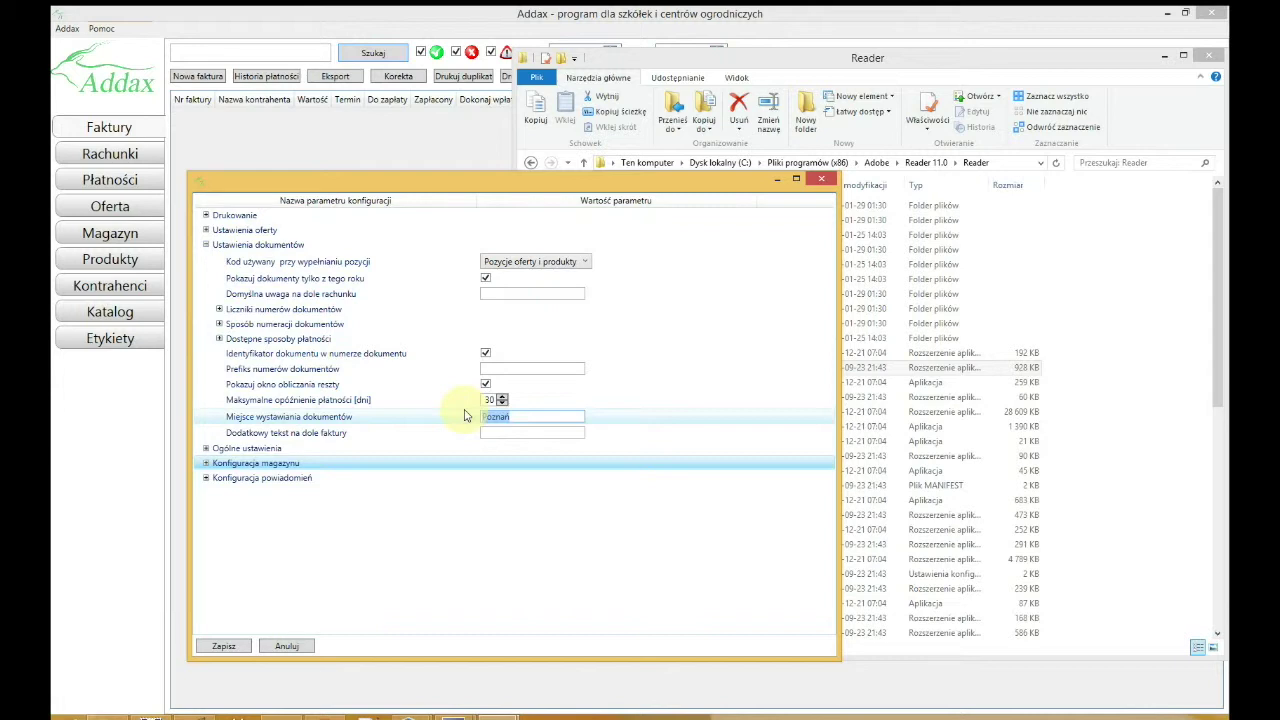
pyautogui.click(487, 400)
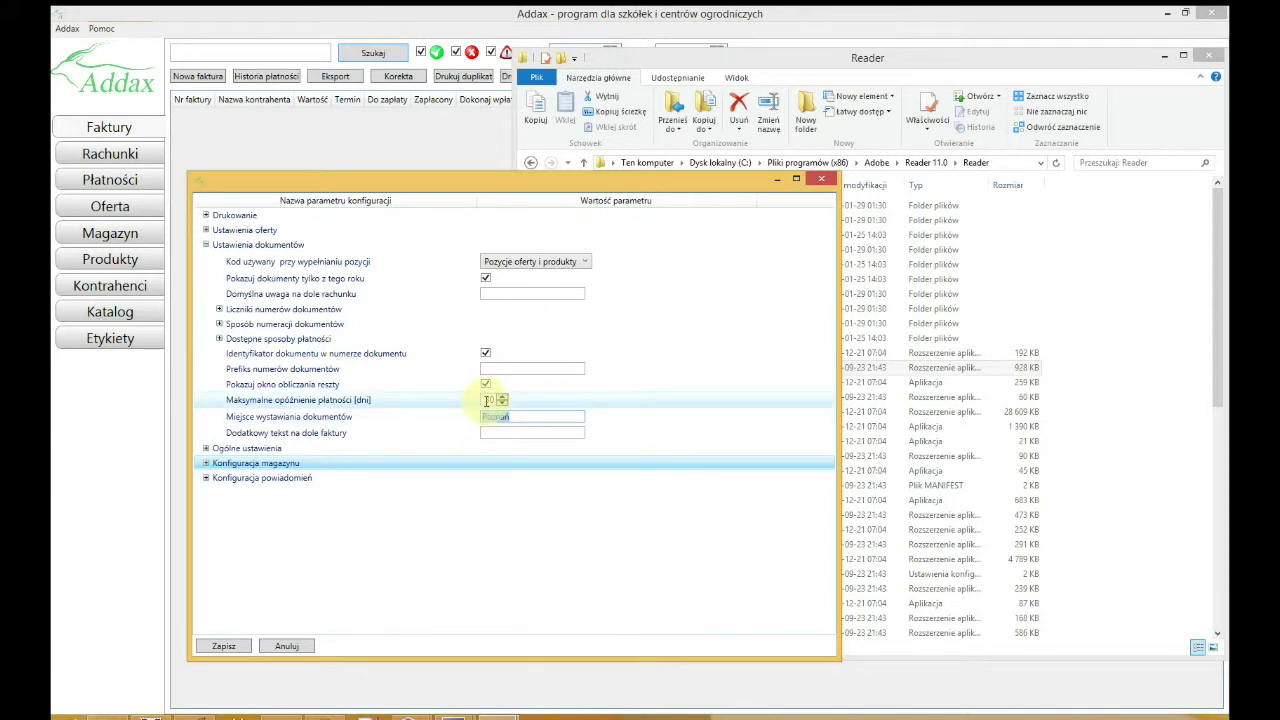
pyautogui.doubleClick(487, 400)
pyautogui.click(538, 401)
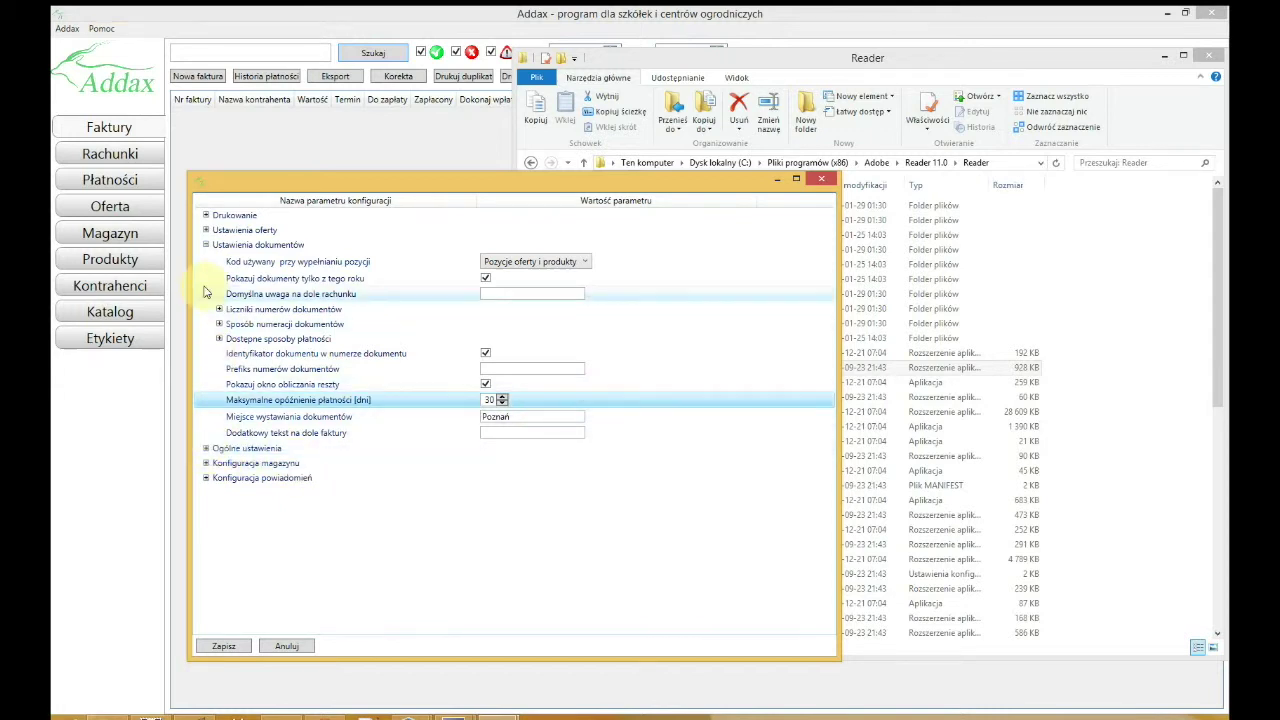
# - Review the automatic logout time under Ogólne ustawienia and save the program configuration
pyautogui.click(206, 245)
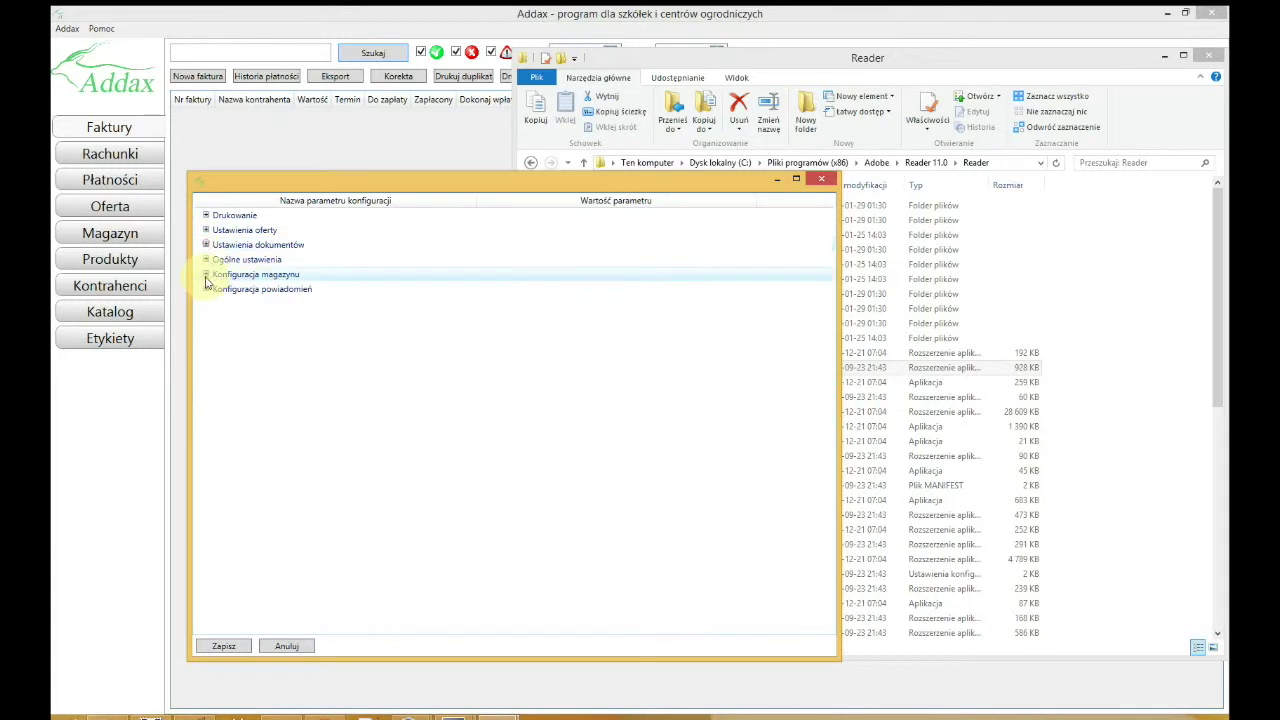
pyautogui.click(206, 260)
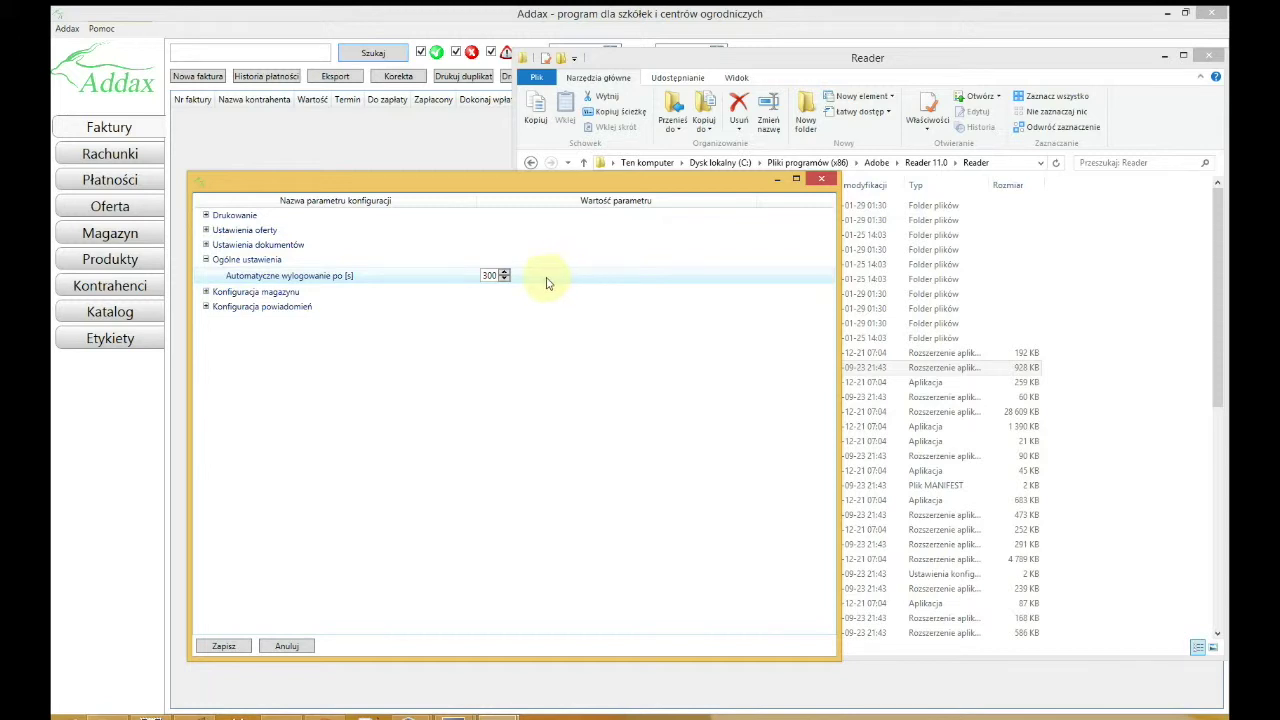
pyautogui.click(488, 276)
pyautogui.click(207, 261)
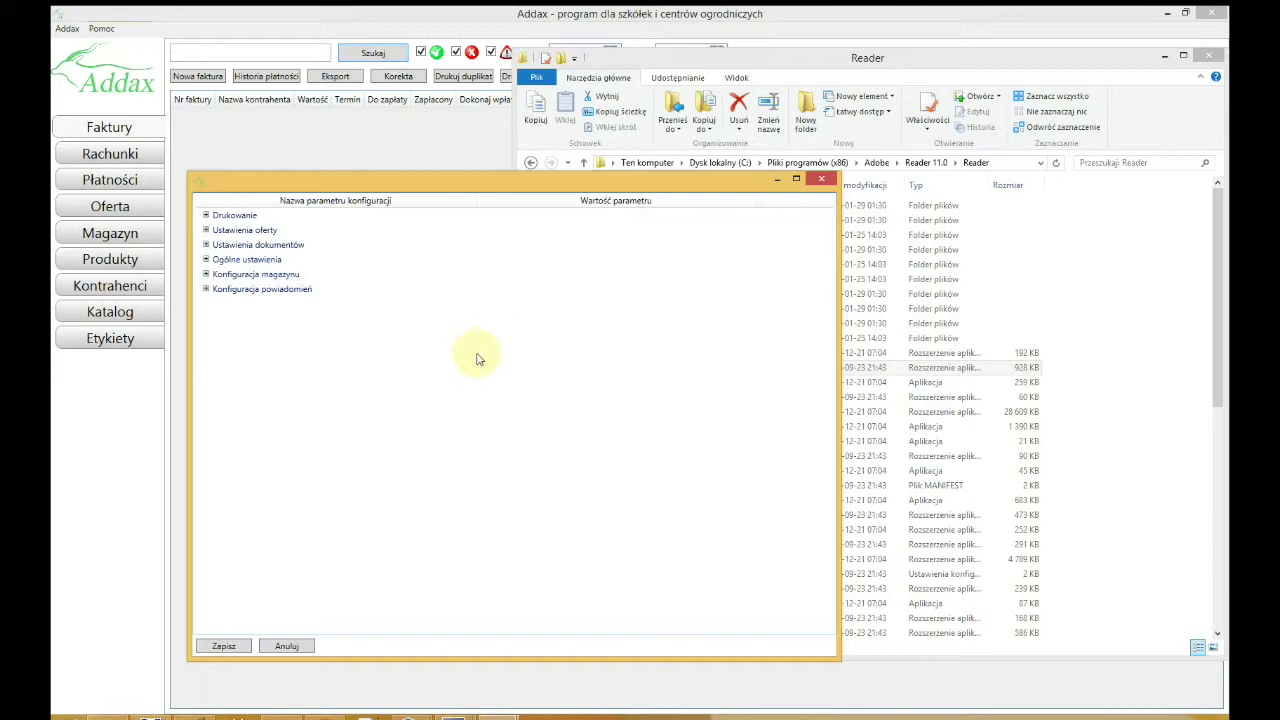
pyautogui.click(224, 647)
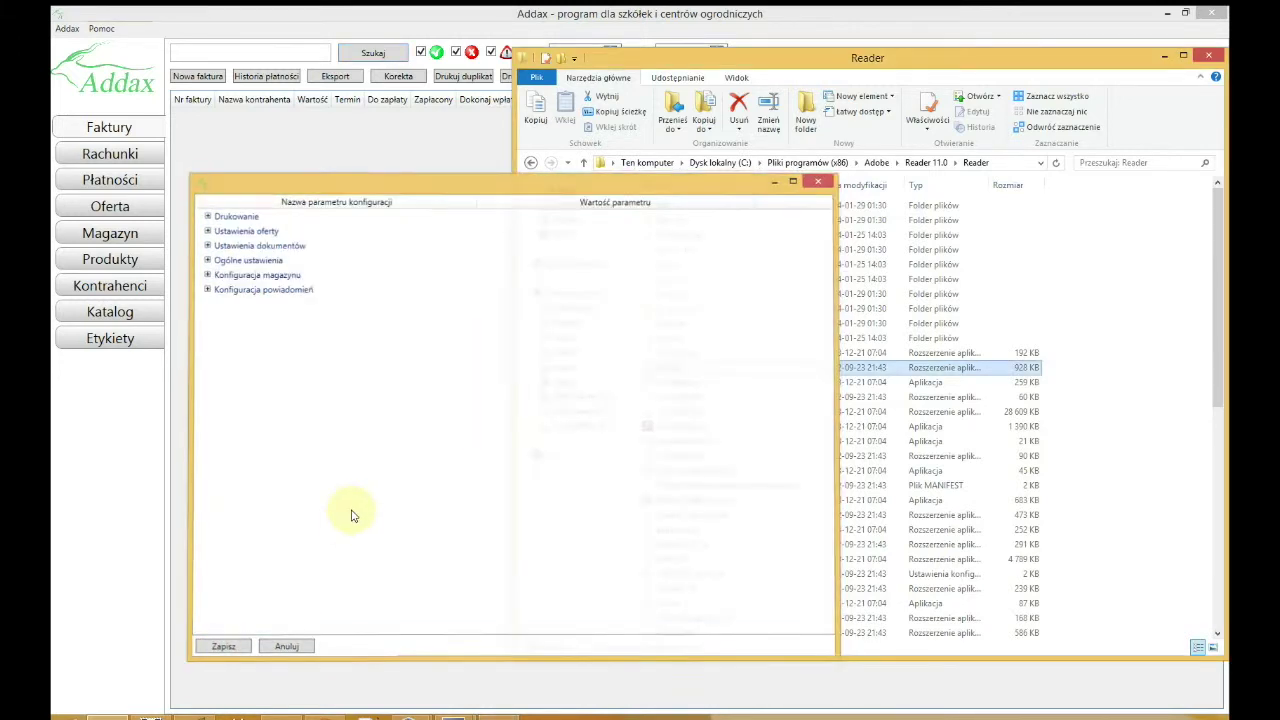
pyautogui.click(346, 308)
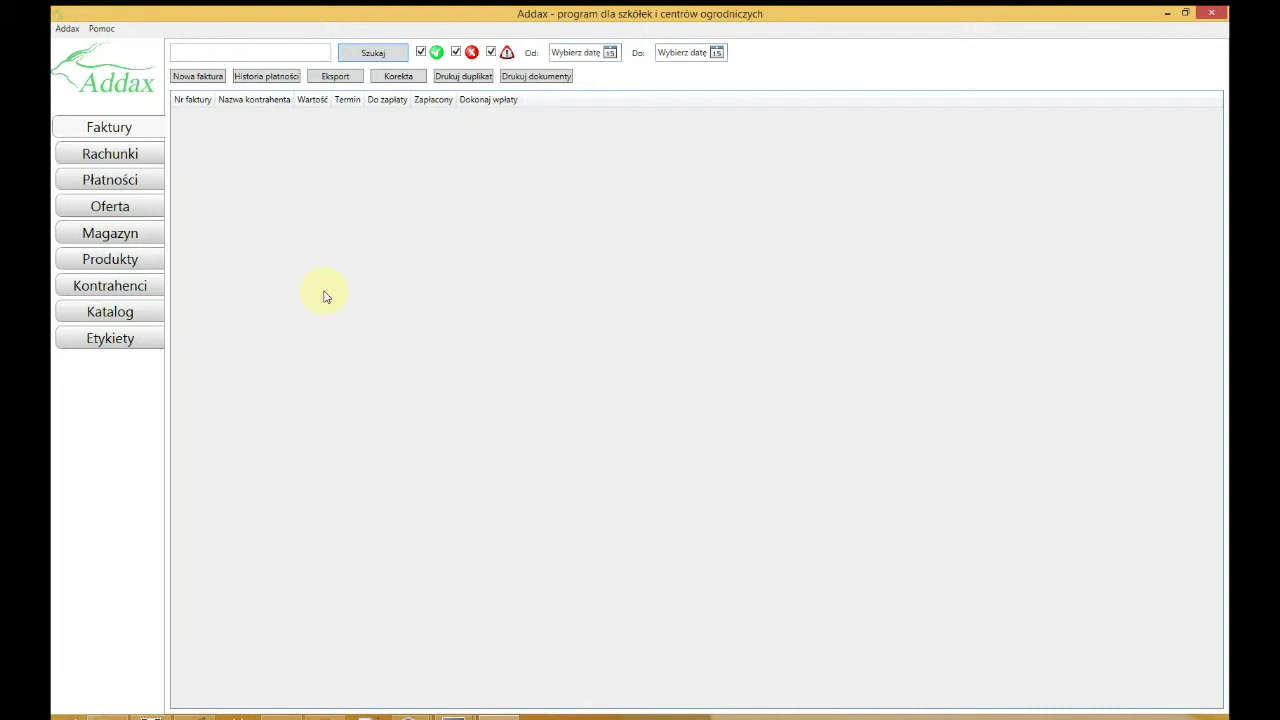
# - Look through the Kontrahenci, Produkty, Oferta and Faktury lists for existing data
pyautogui.click(110, 287)
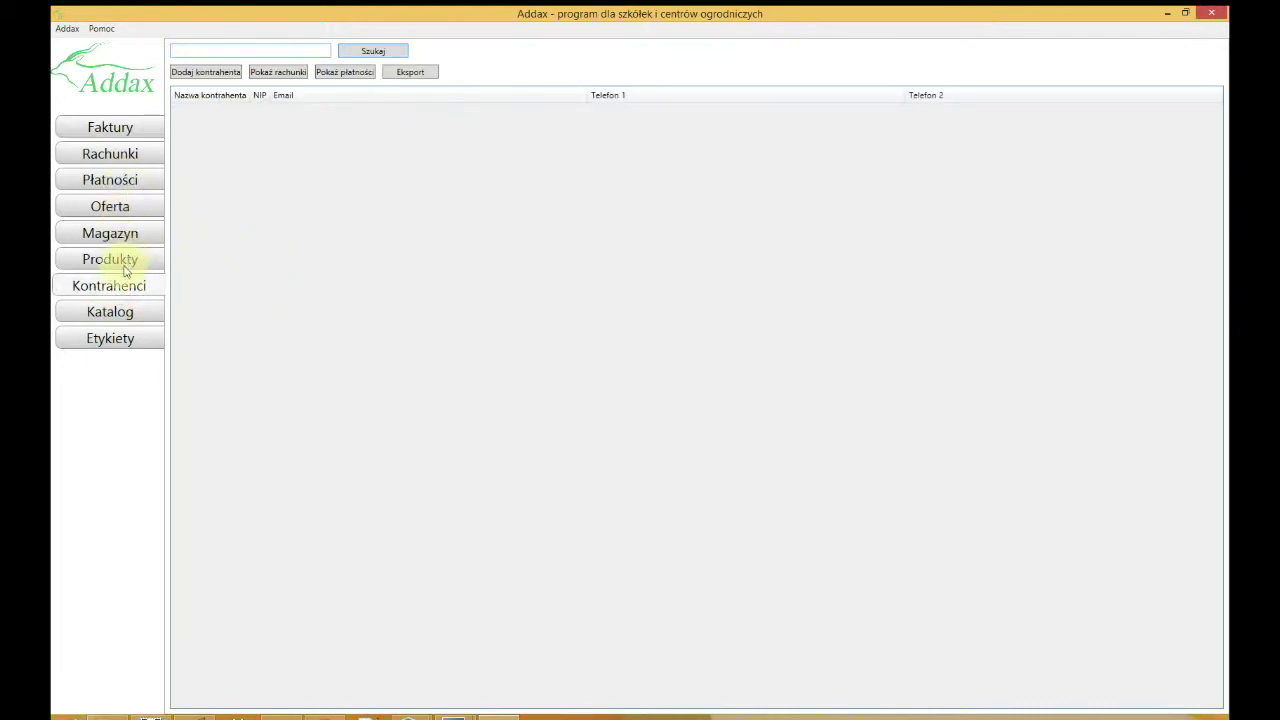
pyautogui.click(115, 260)
pyautogui.click(118, 208)
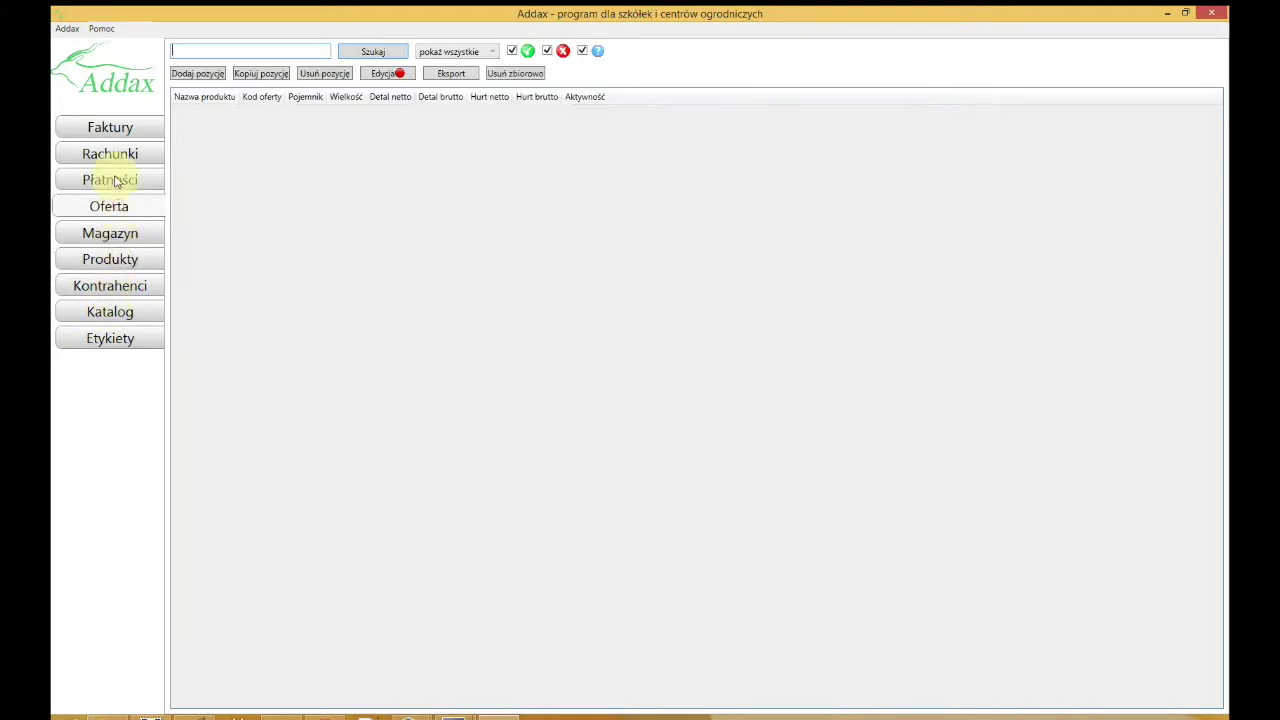
pyautogui.click(112, 128)
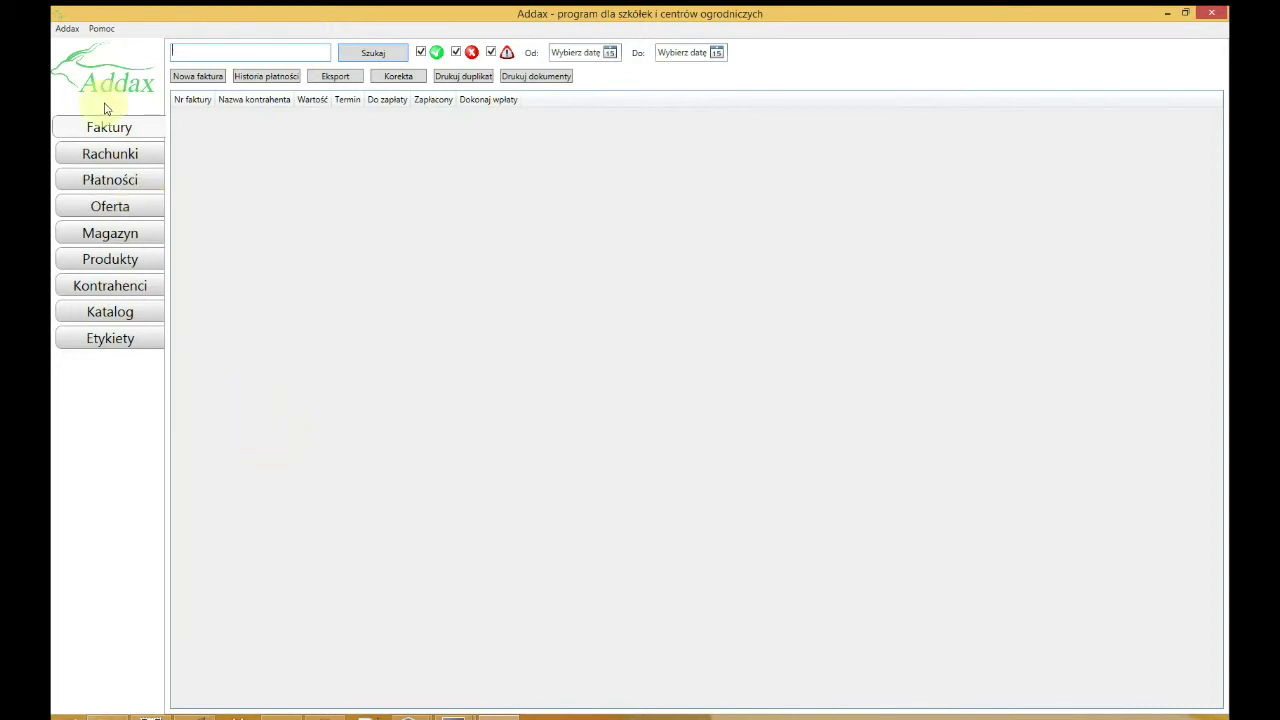
# - Start a backup import (Import kopii zapasowej) and load the DemoBackup folder from Pulpit for analysis
pyautogui.click(67, 29)
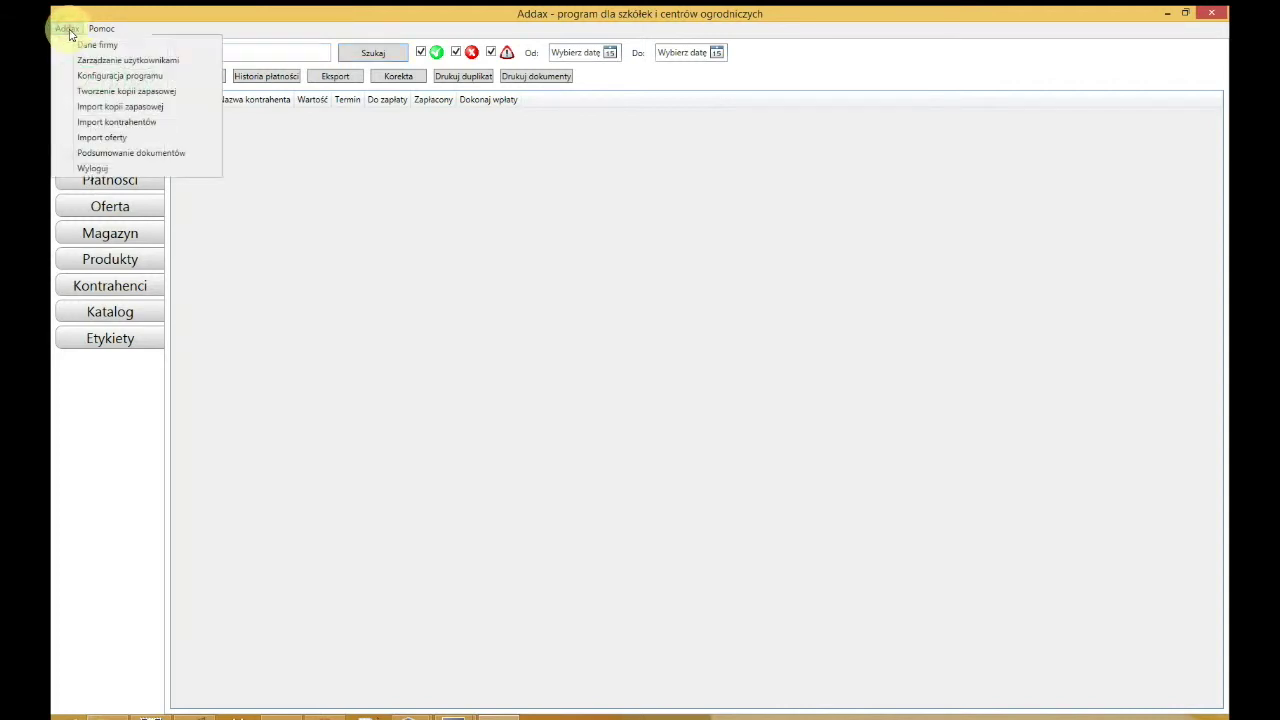
pyautogui.click(99, 112)
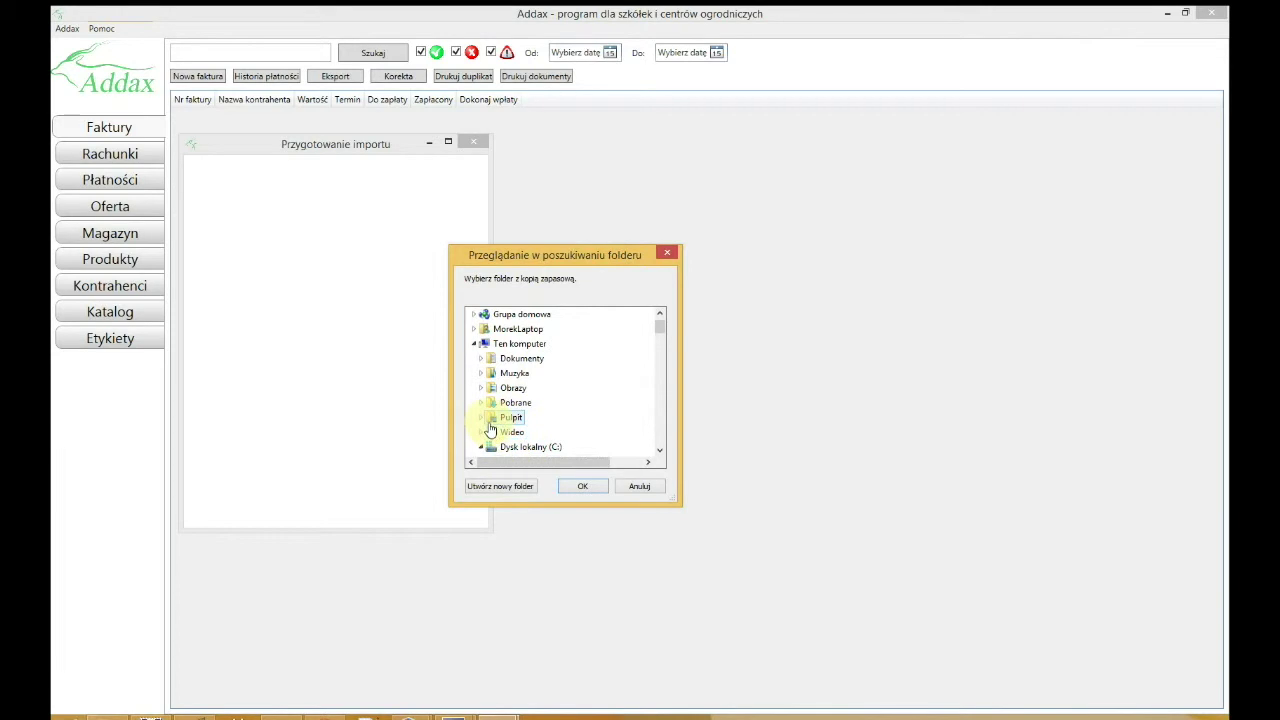
pyautogui.click(600, 418)
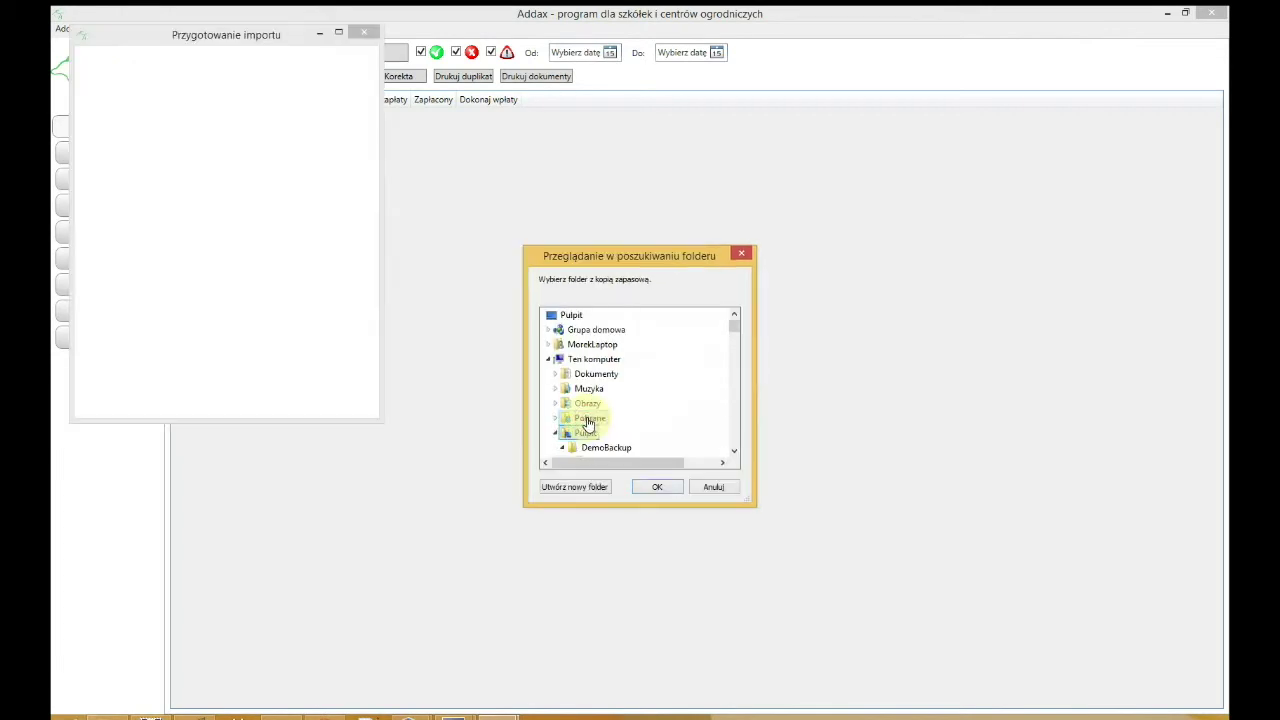
pyautogui.click(609, 404)
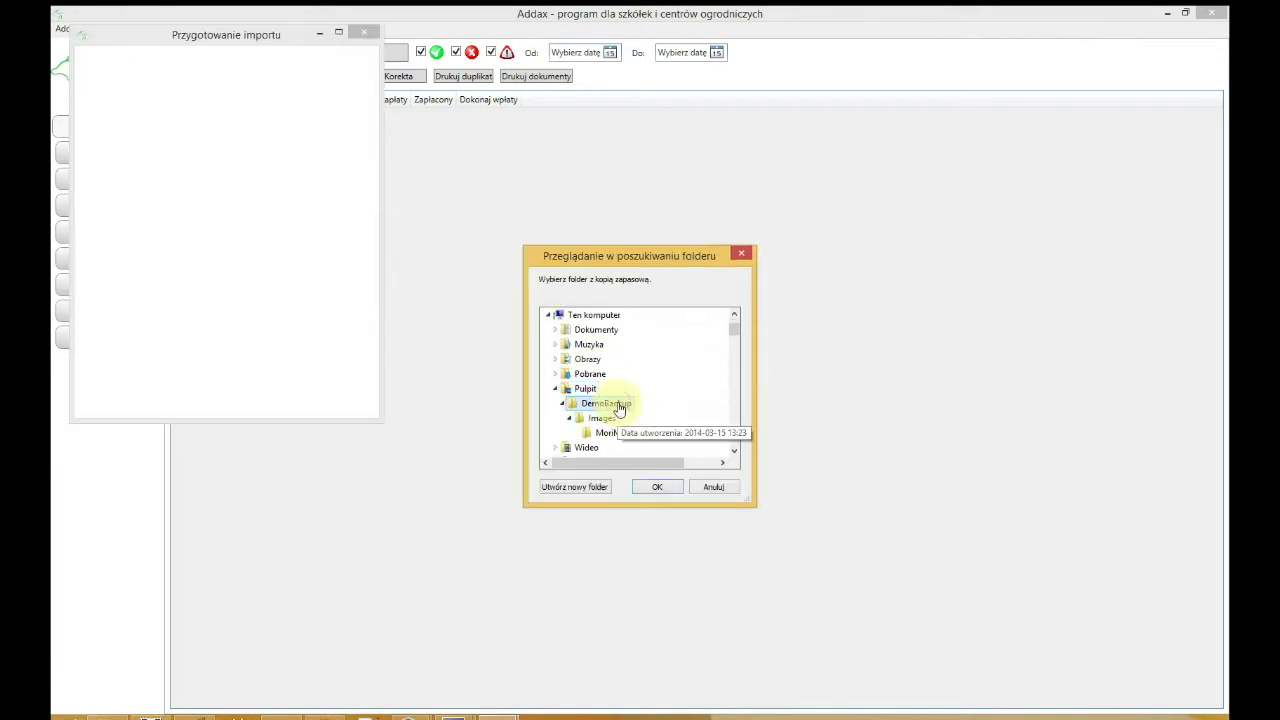
pyautogui.click(660, 490)
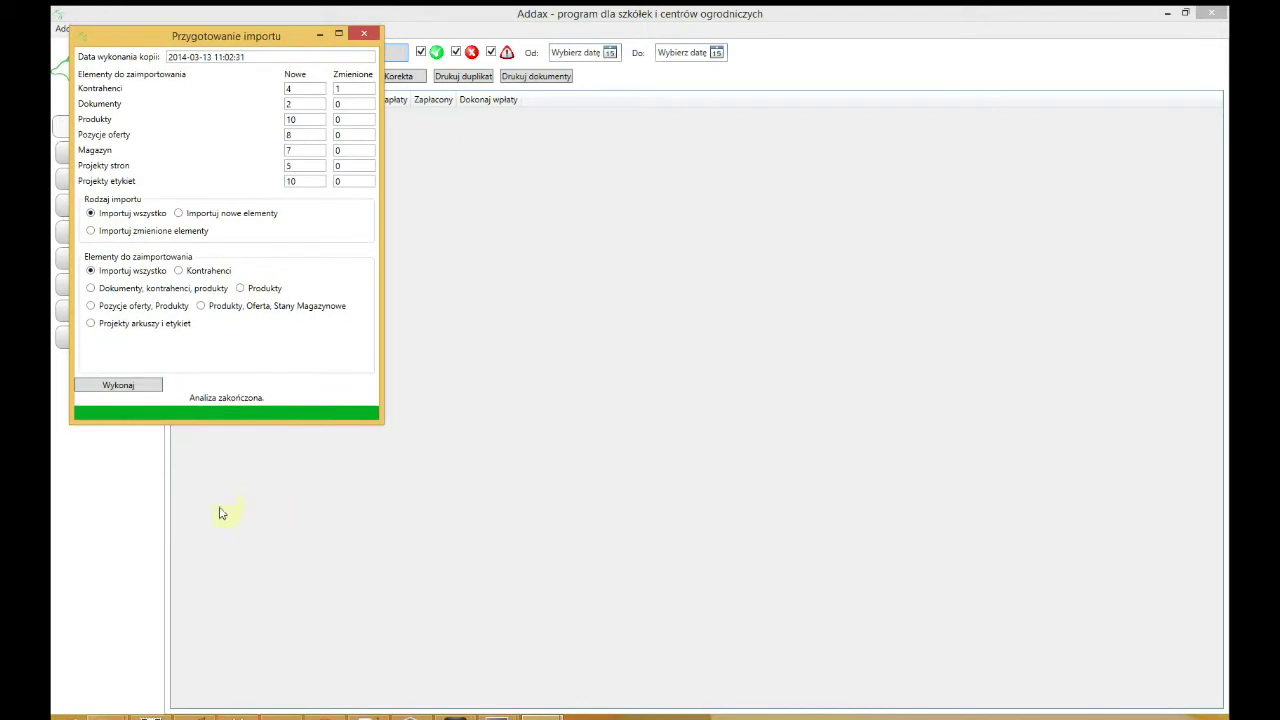
# - Import all elements of the backup with Importuj wszystko and close the program for a restart
pyautogui.click(125, 385)
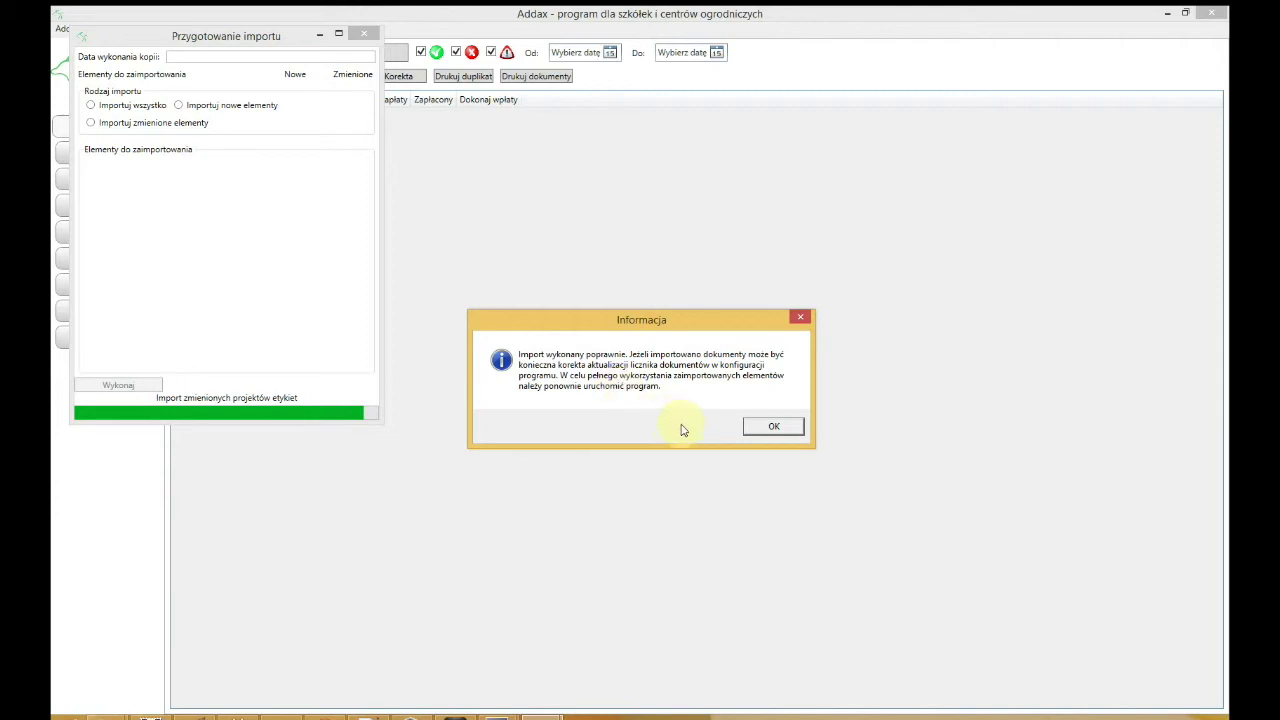
pyautogui.click(776, 428)
pyautogui.click(1213, 19)
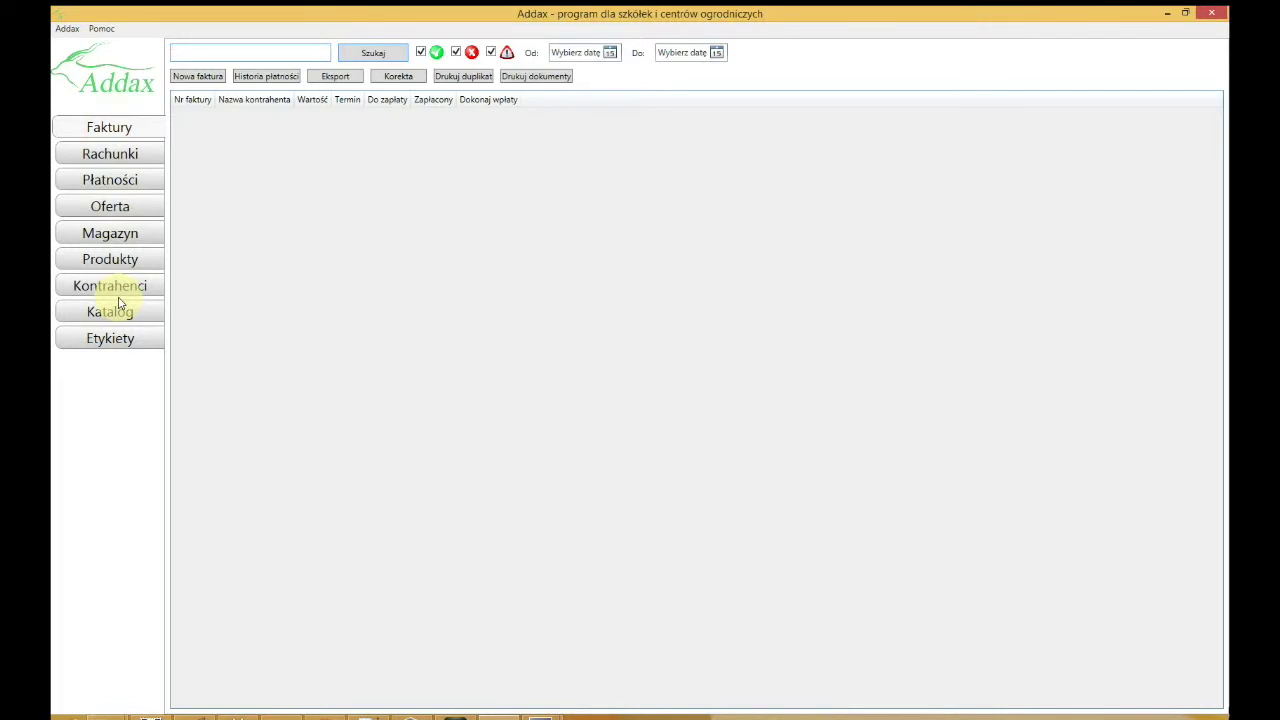
# - Review the imported data in the Kontrahenci, Katalog and Oferta lists
pyautogui.click(120, 292)
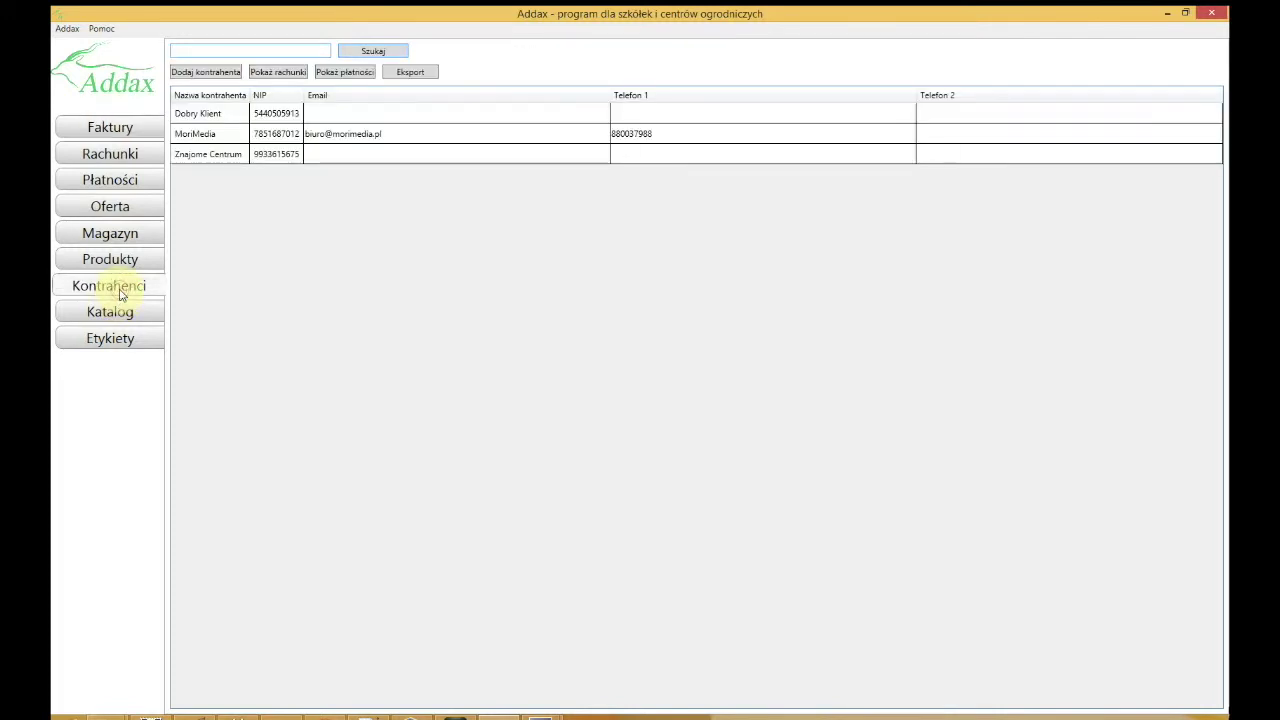
pyautogui.click(123, 318)
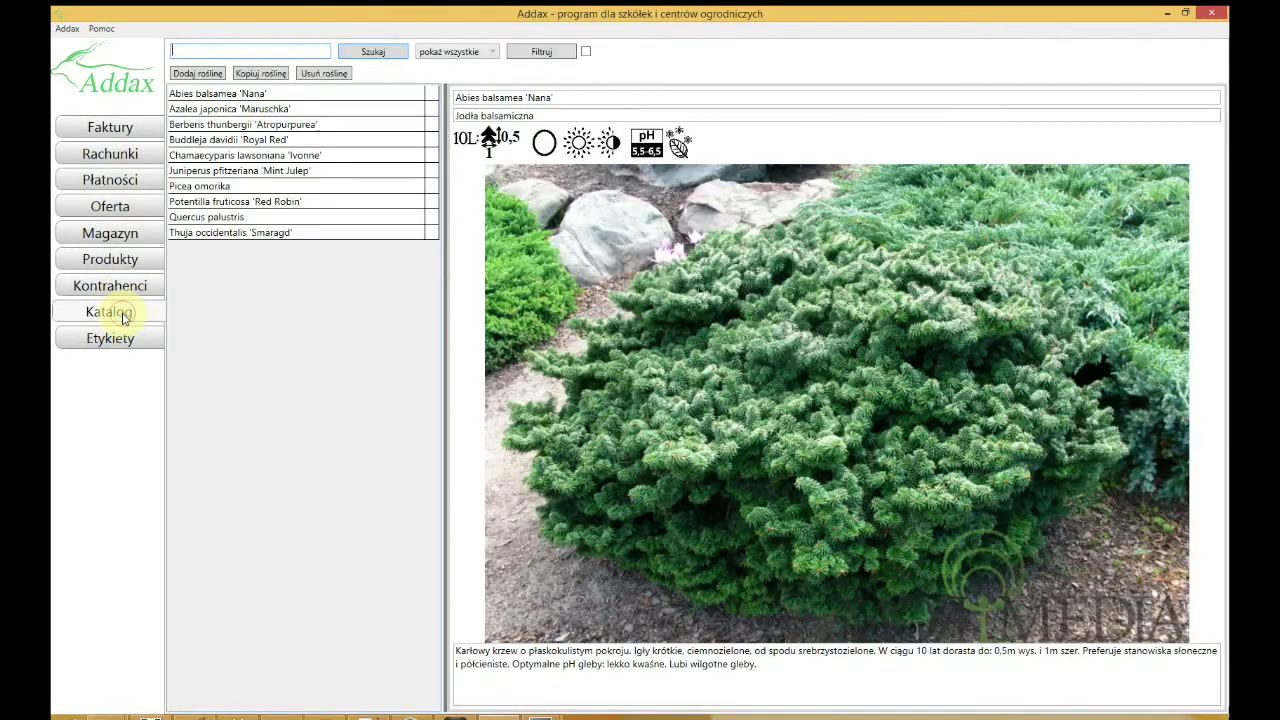
pyautogui.click(112, 206)
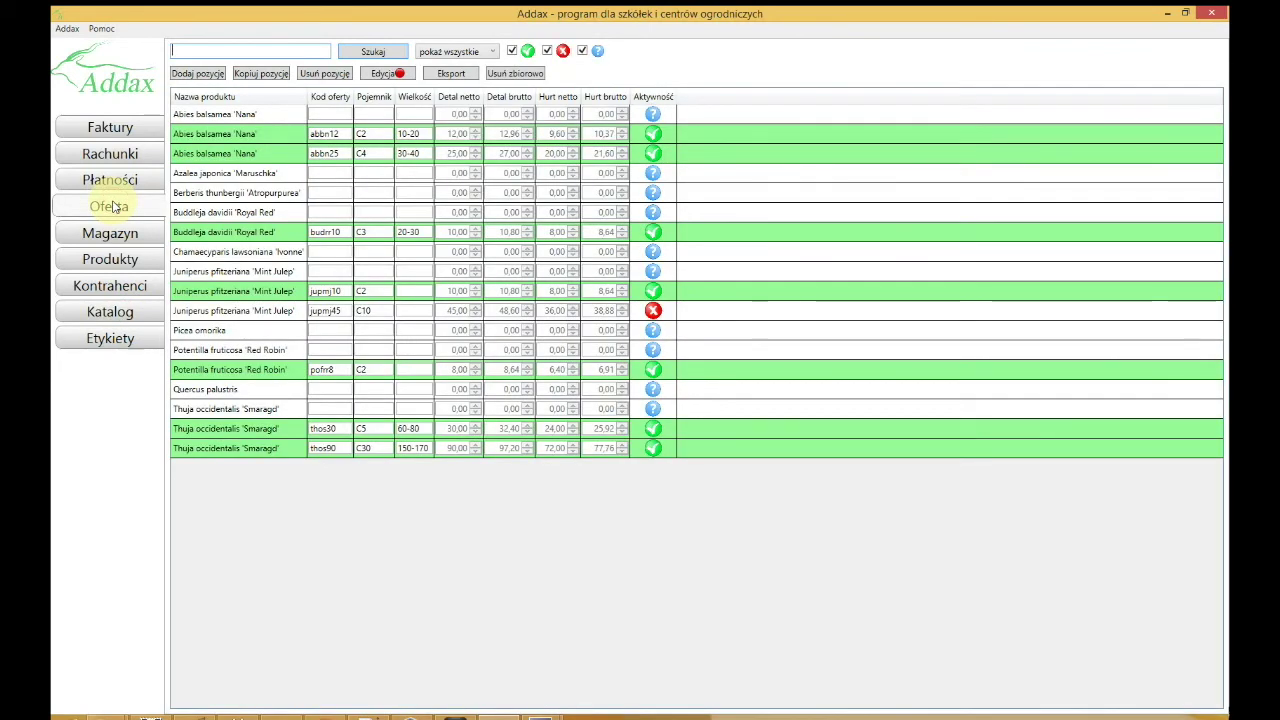
pyautogui.click(443, 358)
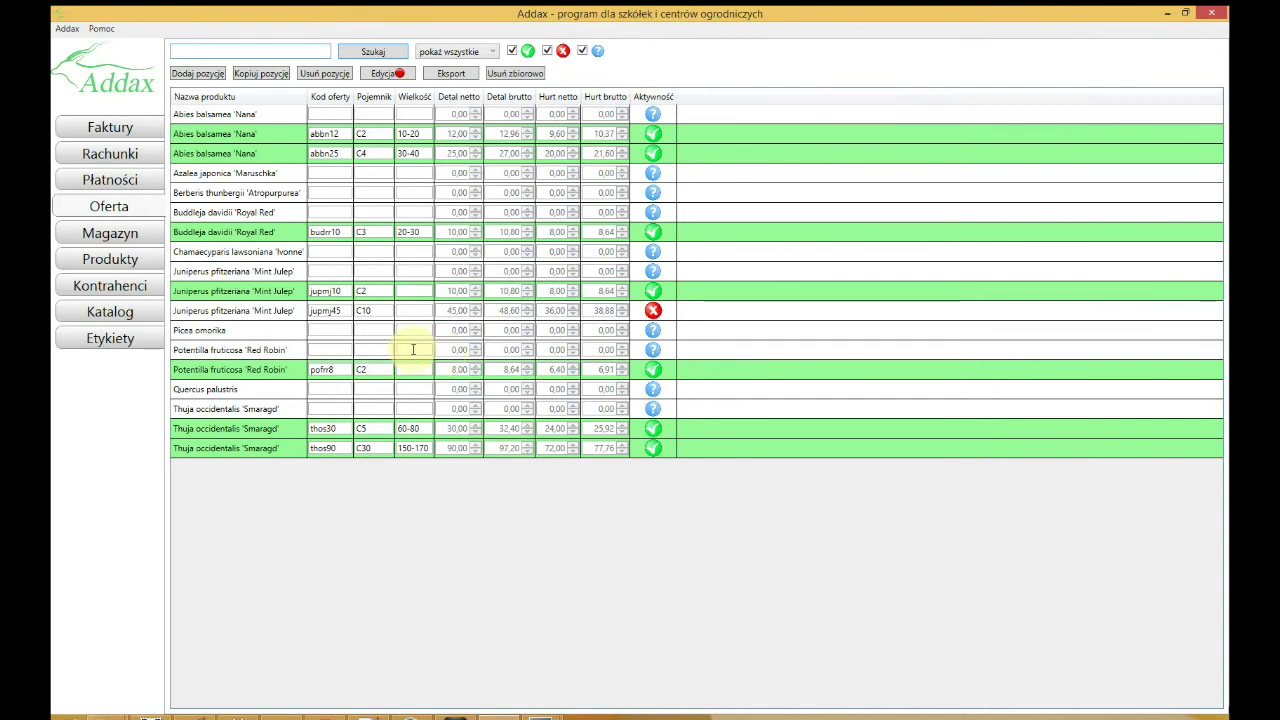
# - Test document printing with Sprawdź drukowanie dokumentów by previewing the sample sales bill, and close the preview and print properties
pyautogui.click(103, 29)
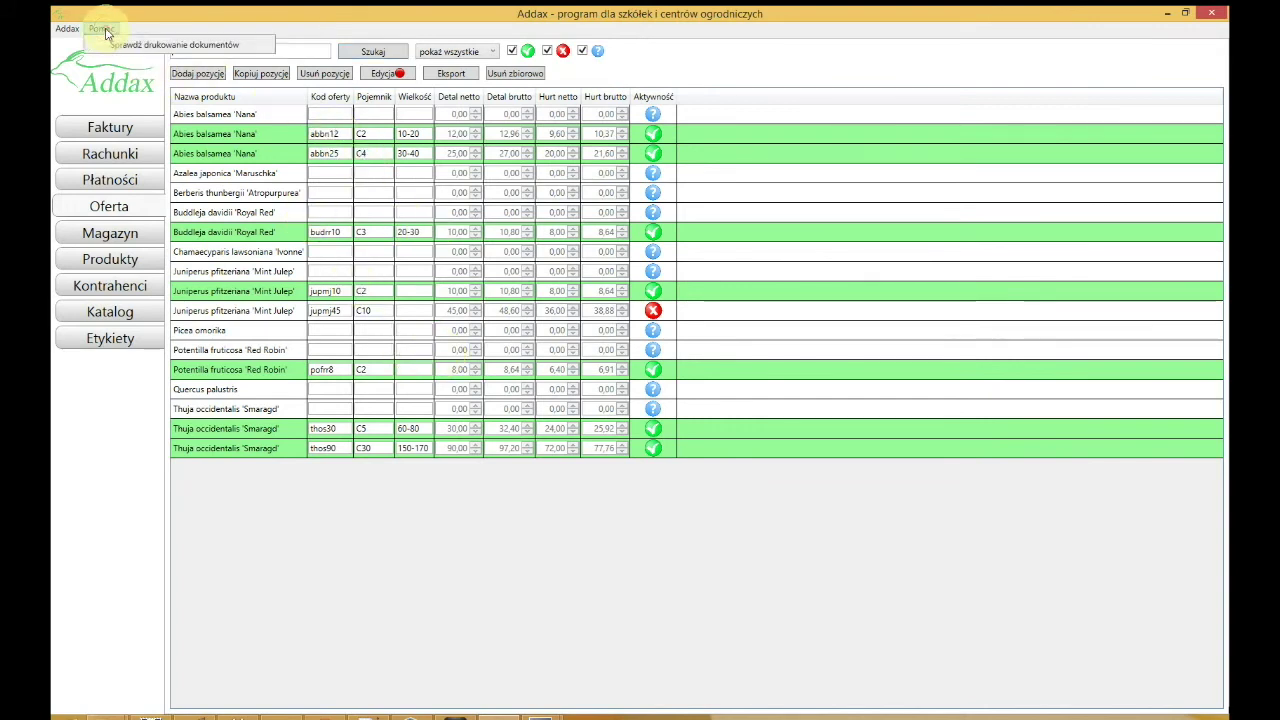
pyautogui.click(211, 48)
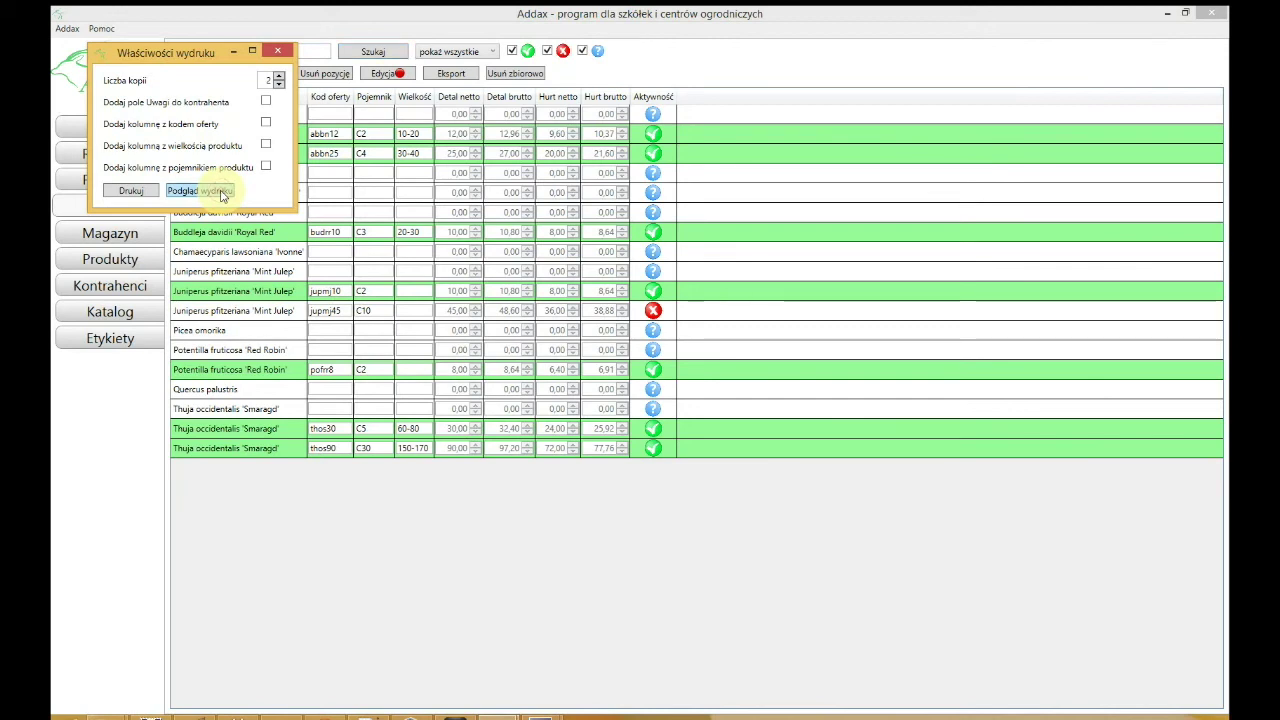
pyautogui.click(221, 191)
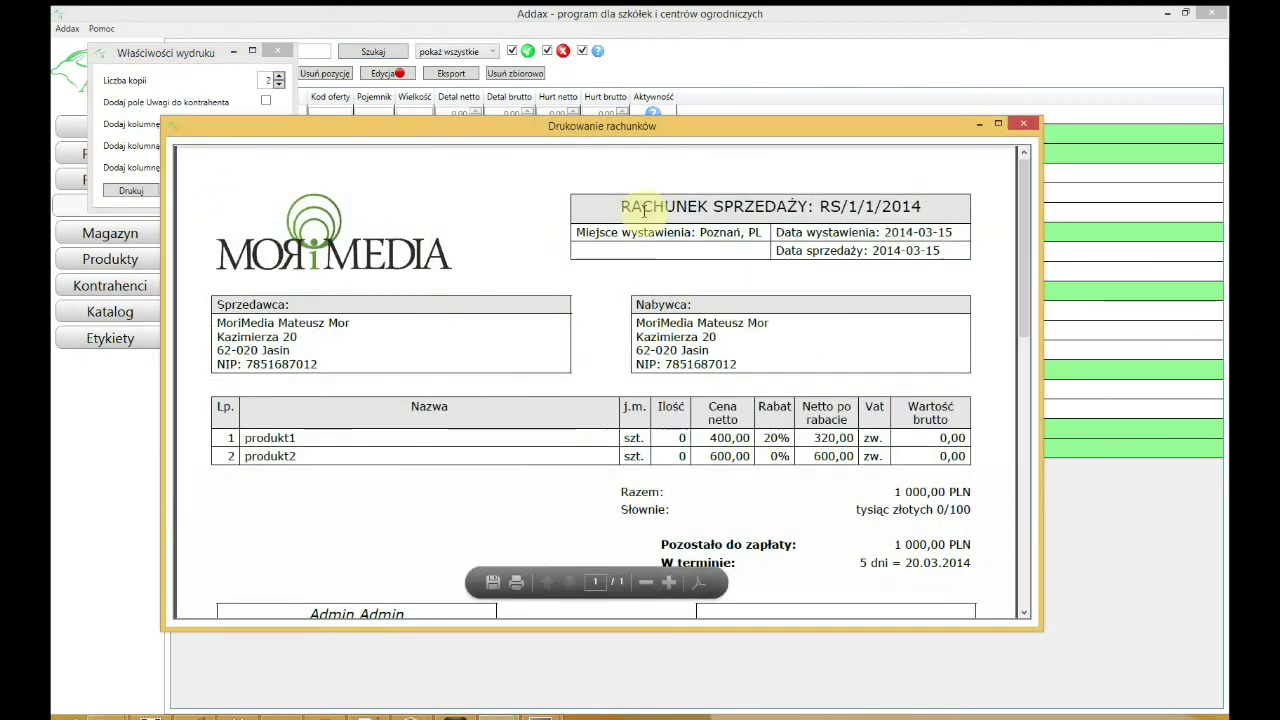
pyautogui.moveTo(1022, 318); pyautogui.dragTo(1022, 357)
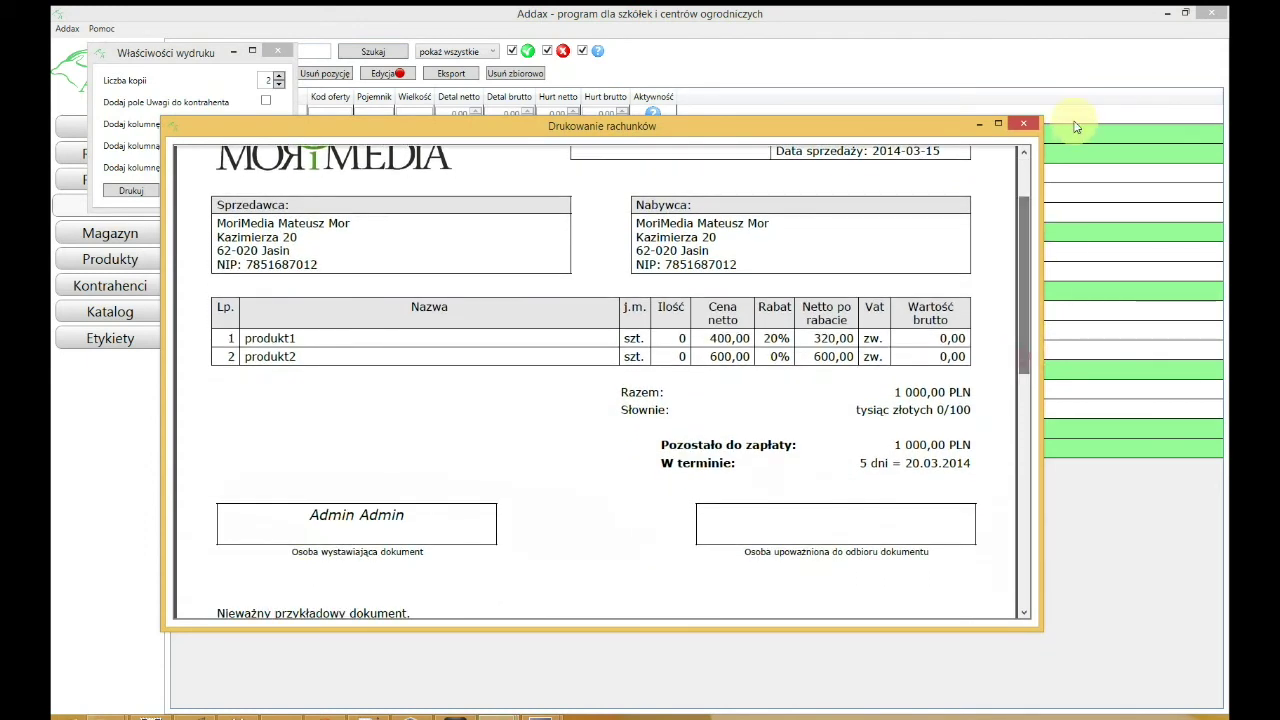
pyautogui.click(1023, 124)
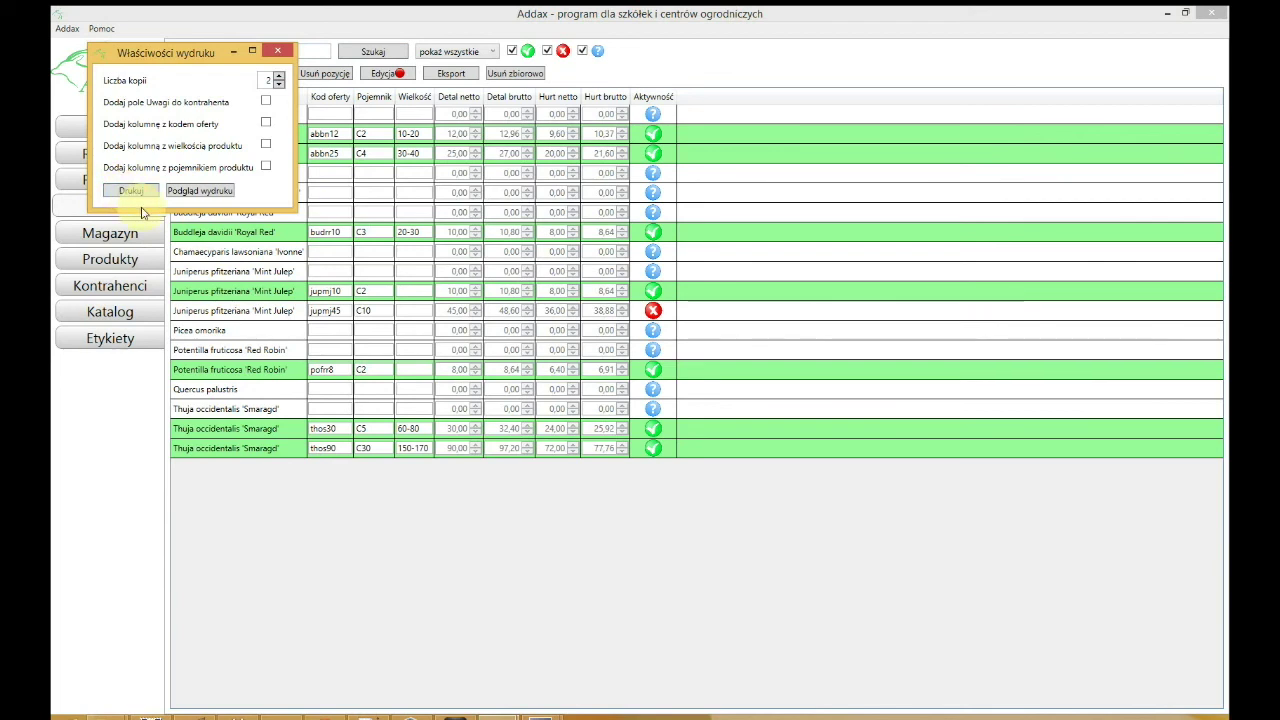
pyautogui.click(279, 52)
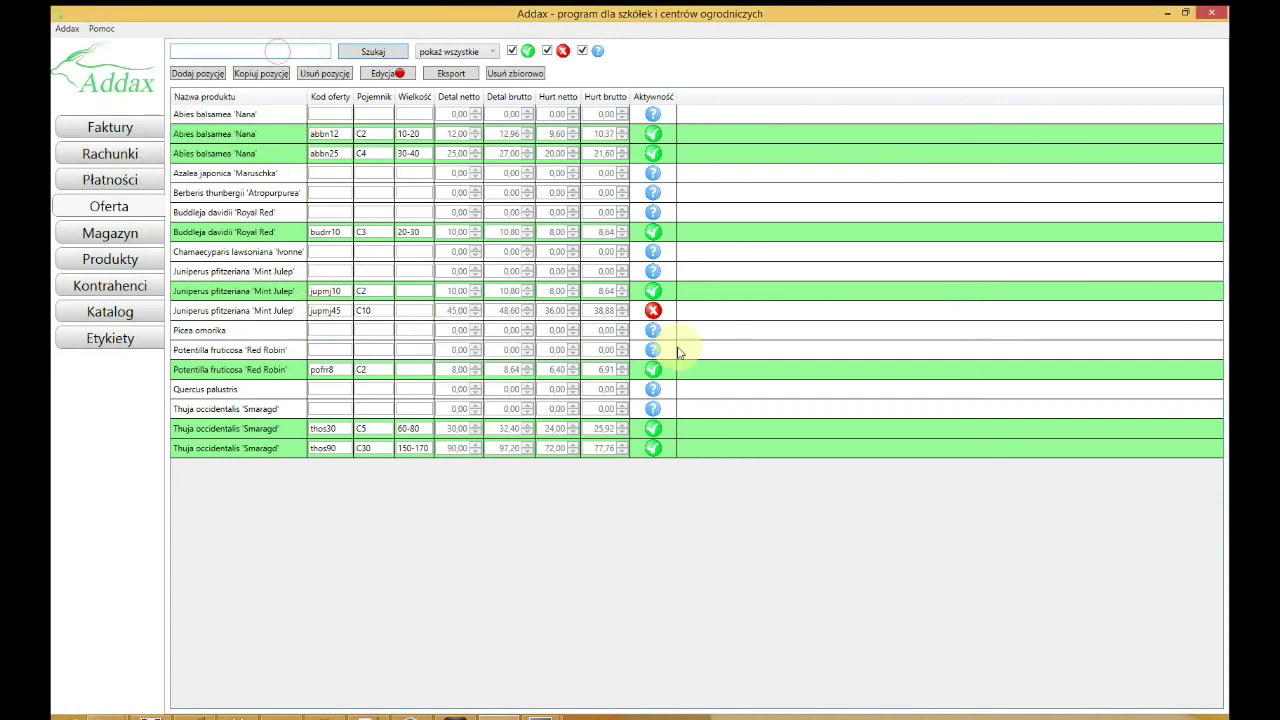